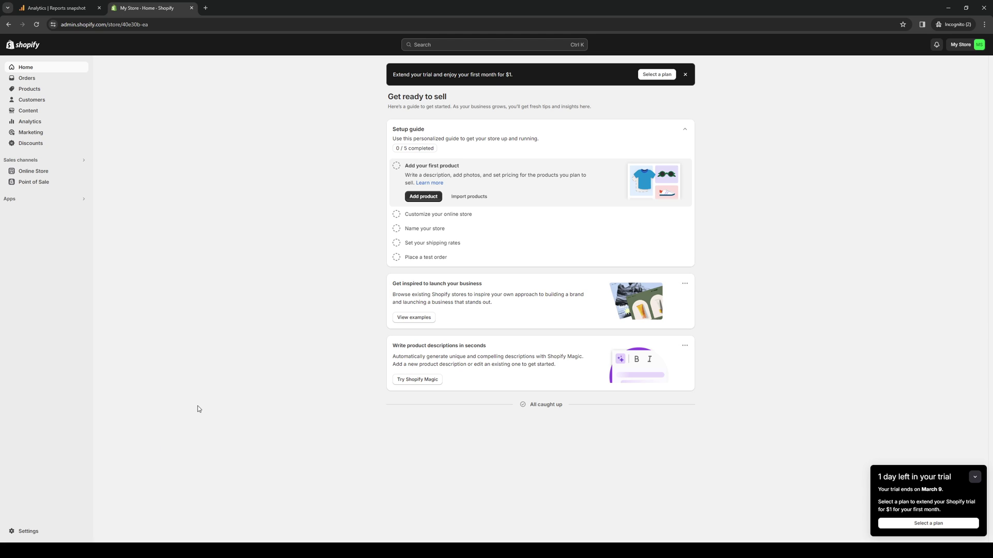
# From Apps and sales channel settings, search 'globo' and open the Shopify App Store results in a new tab.
pyautogui.click(41, 206)
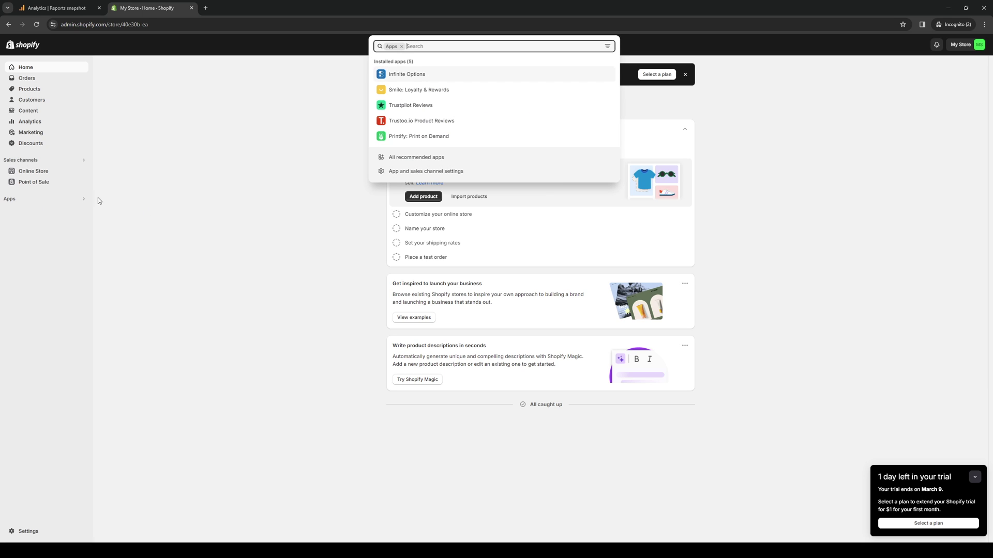
pyautogui.click(415, 177)
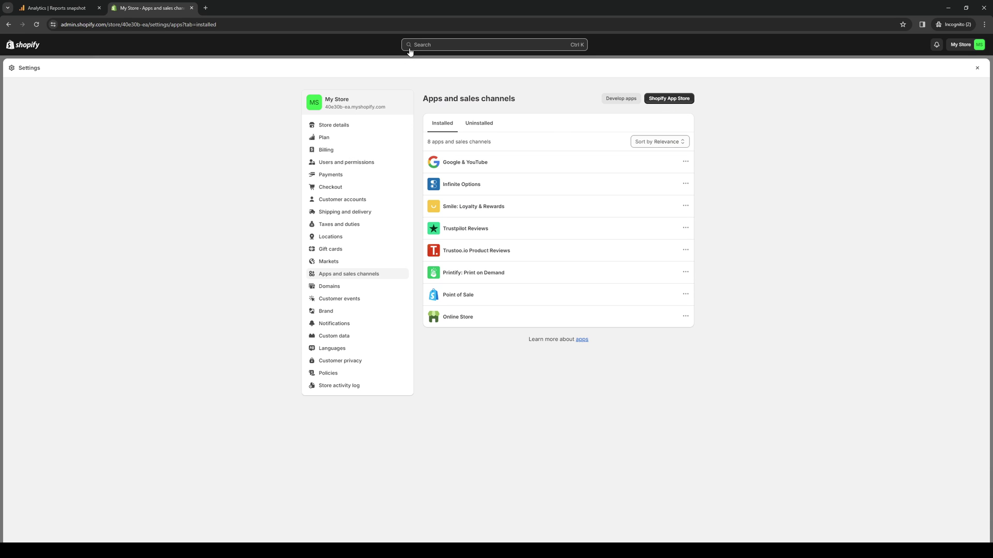
pyautogui.click(443, 46)
pyautogui.write('globo')
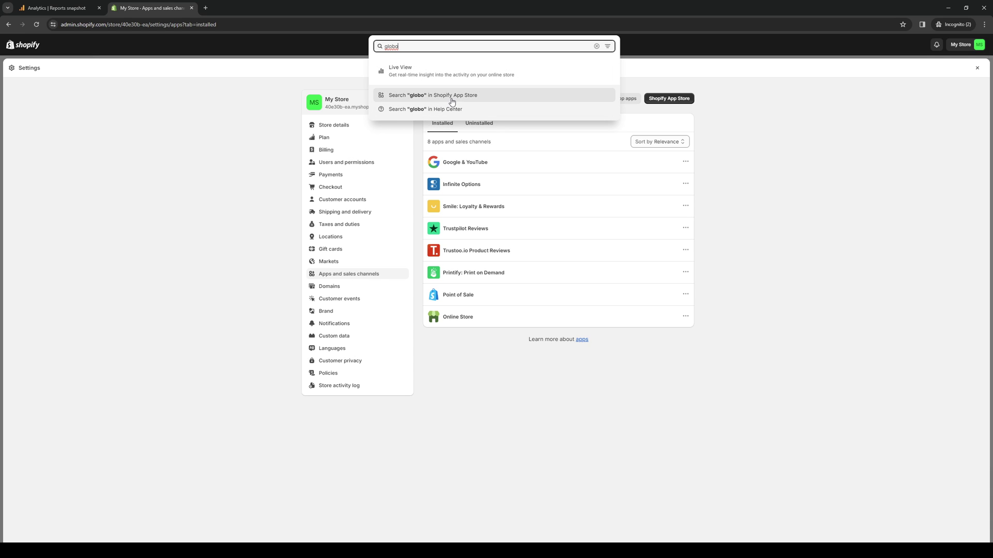
pyautogui.click(836, 172)
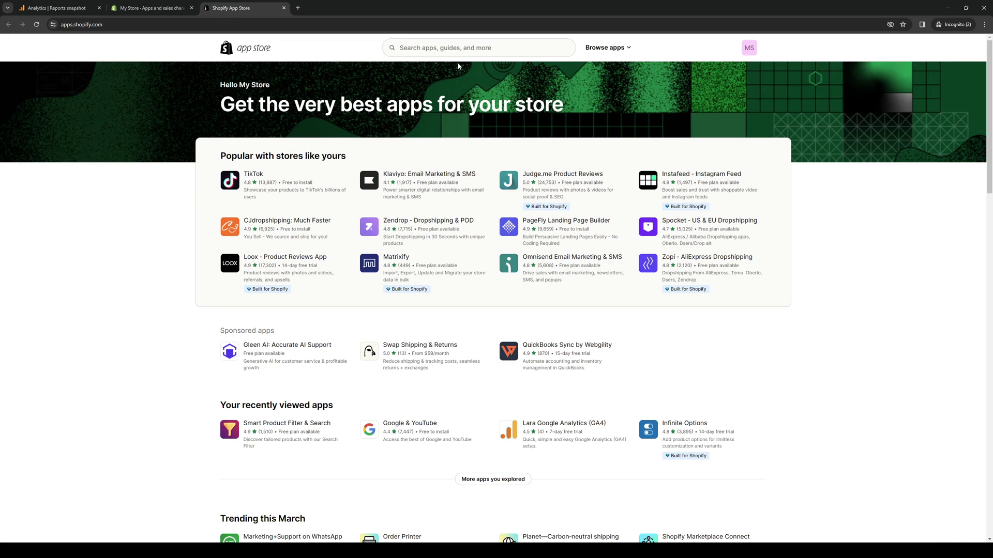
# Search 'globo', open Globo Product Options and Smart Product Filter & Search in tabs, Globo tab first.
pyautogui.click(467, 47)
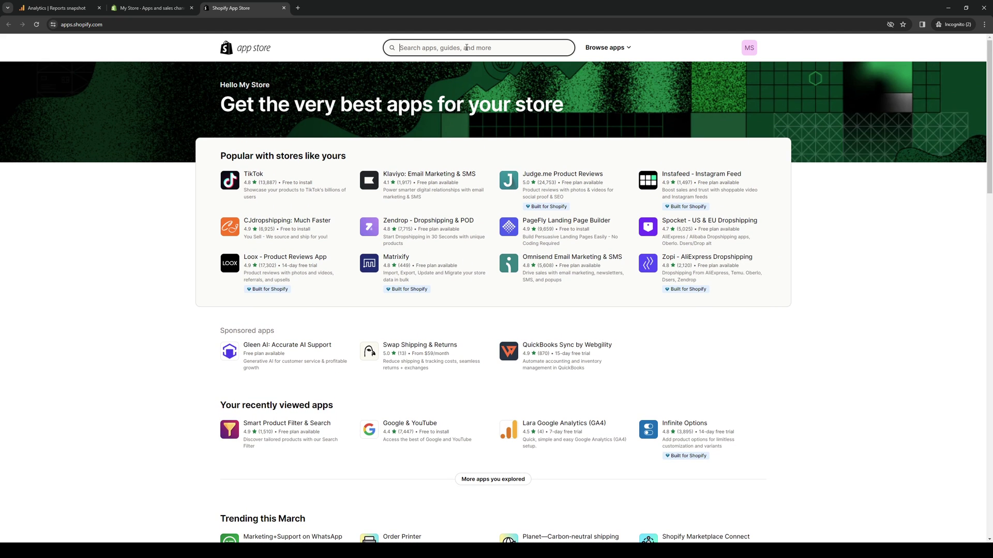
pyautogui.write('globo')
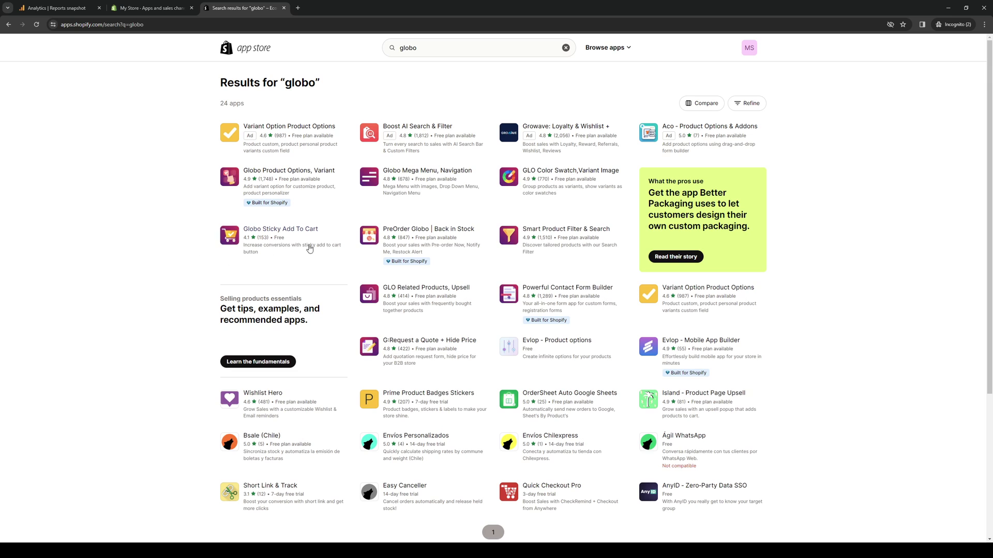
pyautogui.middleClick(300, 180)
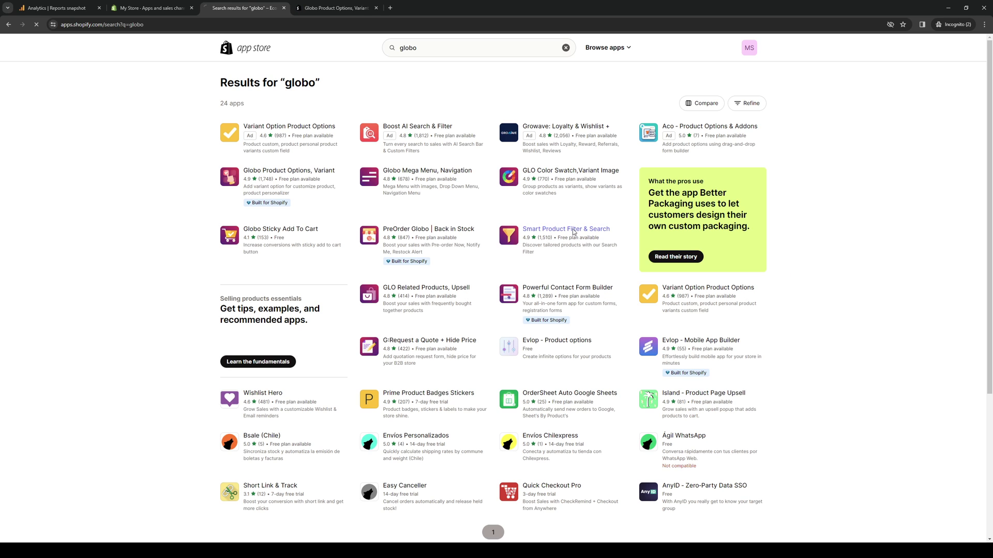
pyautogui.click(565, 229)
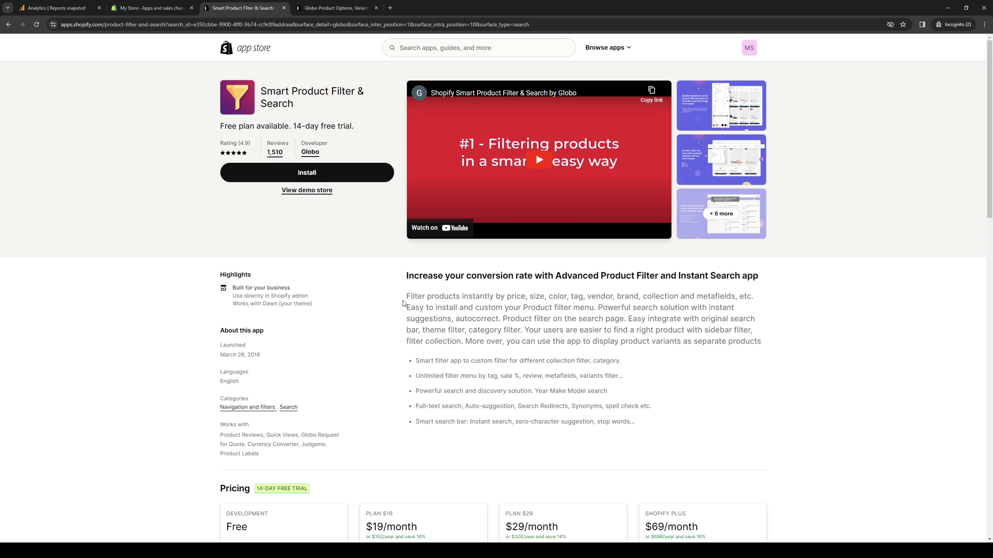
pyautogui.click(315, 5)
pyautogui.moveTo(314, 5); pyautogui.dragTo(254, 4)
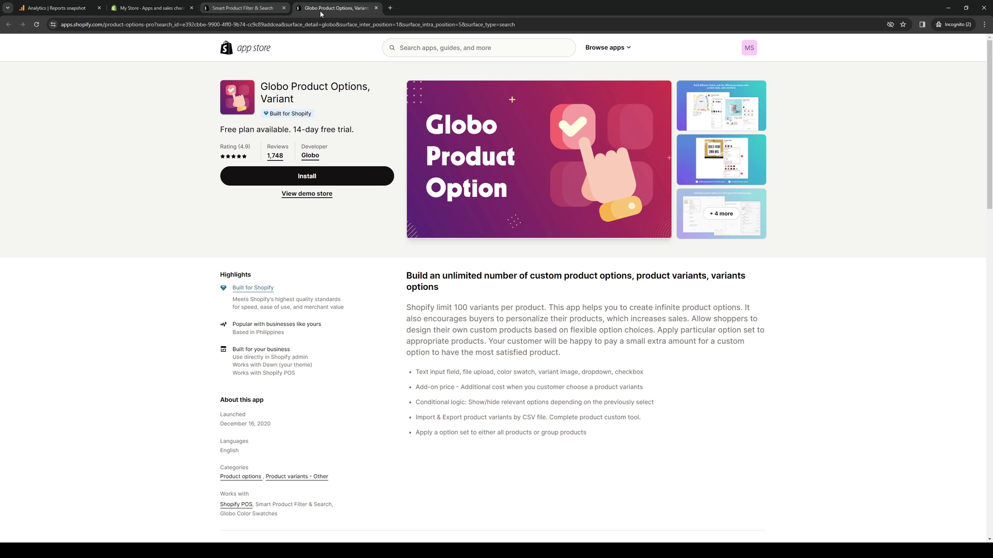
pyautogui.click(254, 4)
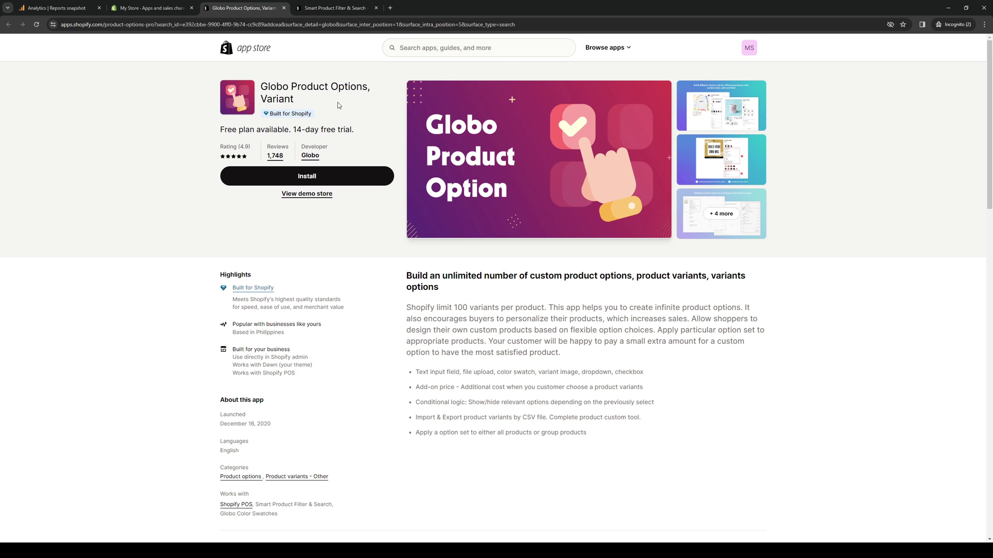
pyautogui.scroll(-3, 329, 248)
pyautogui.scroll(3, 331, 252)
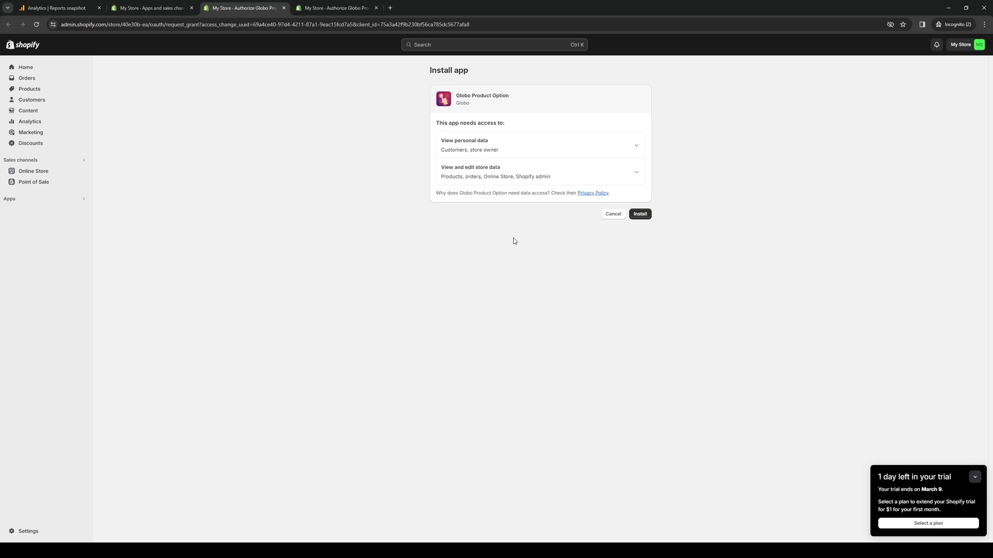
# Approve installing Globo Product Option, retrying after the failed attempt until it loads in admin.
pyautogui.click(637, 218)
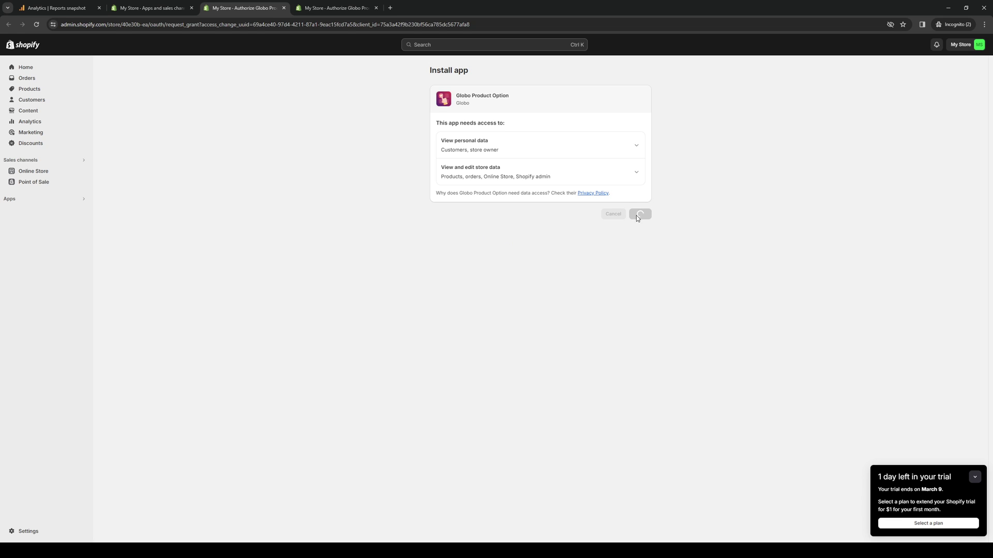
pyautogui.click(350, 10)
pyautogui.click(248, 11)
pyautogui.click(325, 4)
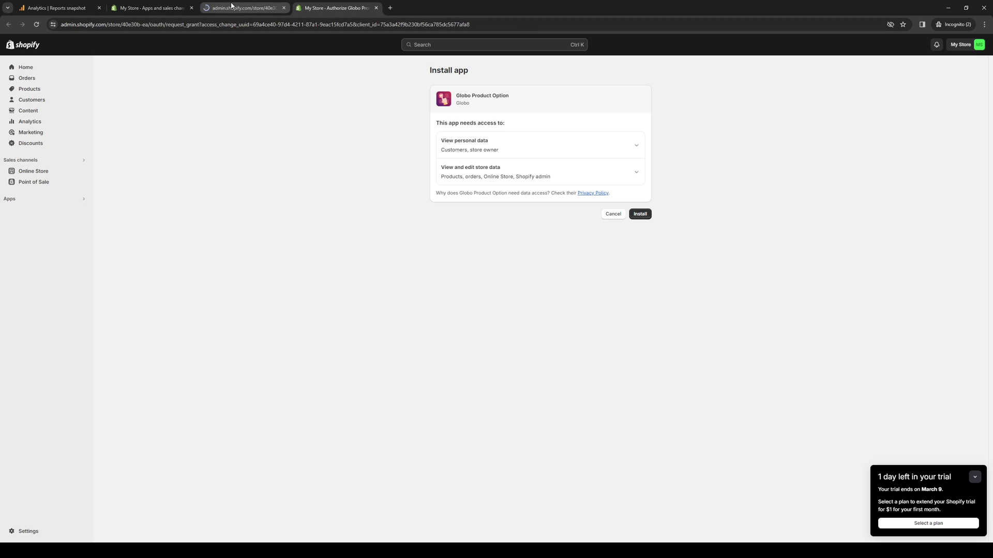
pyautogui.click(641, 215)
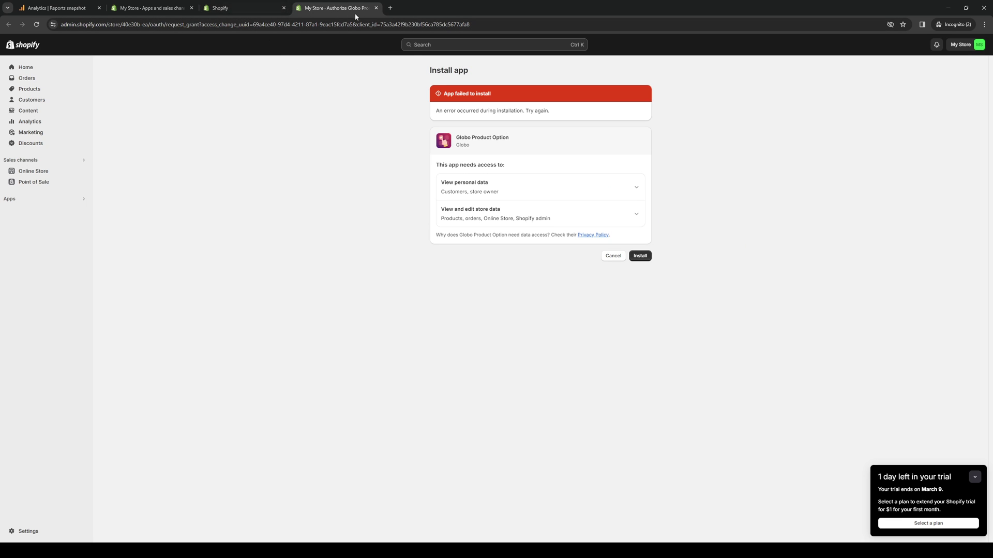
pyautogui.click(640, 256)
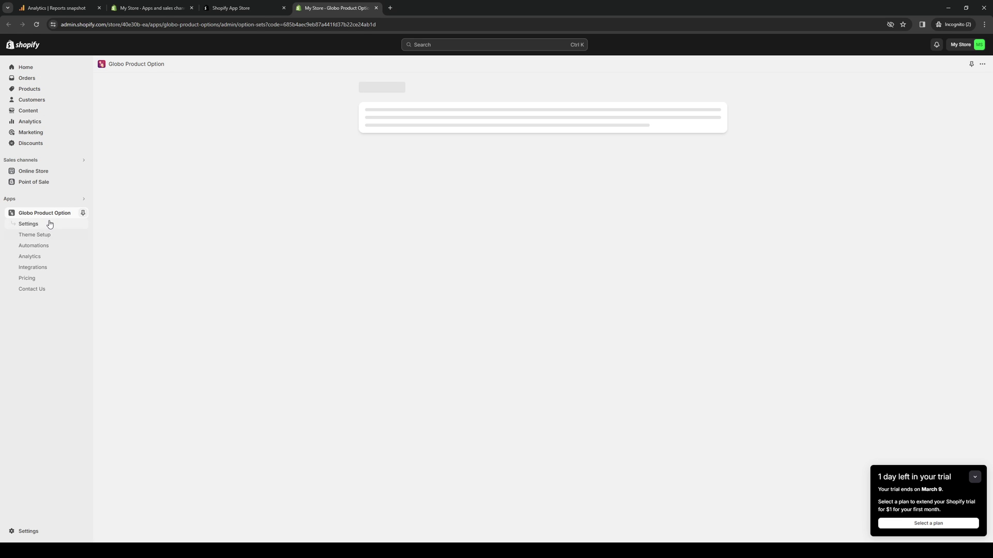
# Check the installed apps list in admin, then return to the App Store page.
pyautogui.click(33, 172)
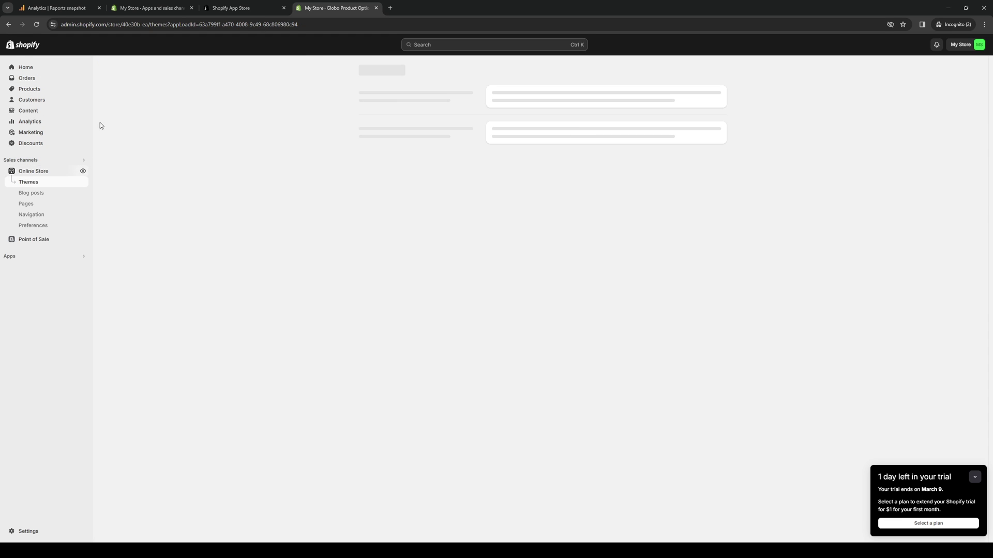
pyautogui.click(30, 255)
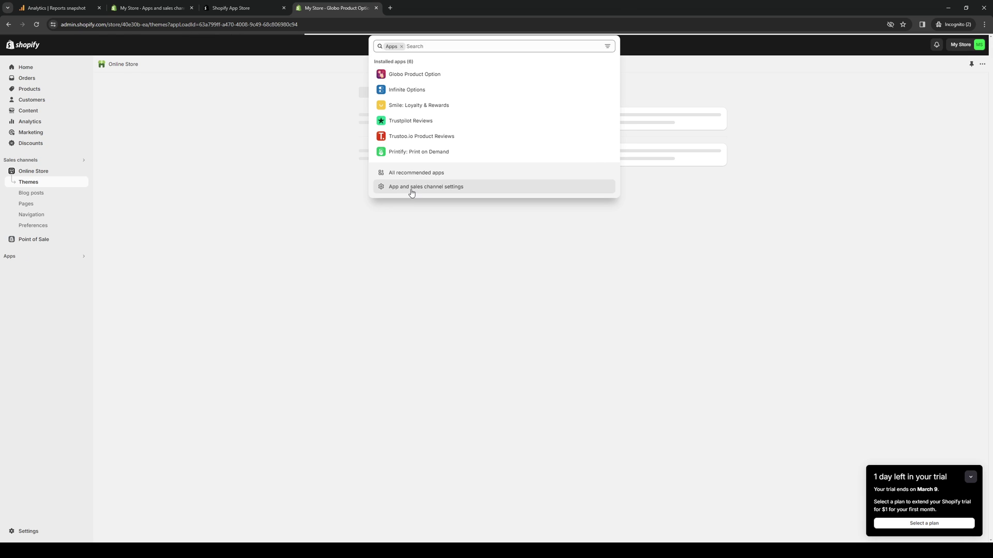
pyautogui.click(410, 187)
pyautogui.click(232, 8)
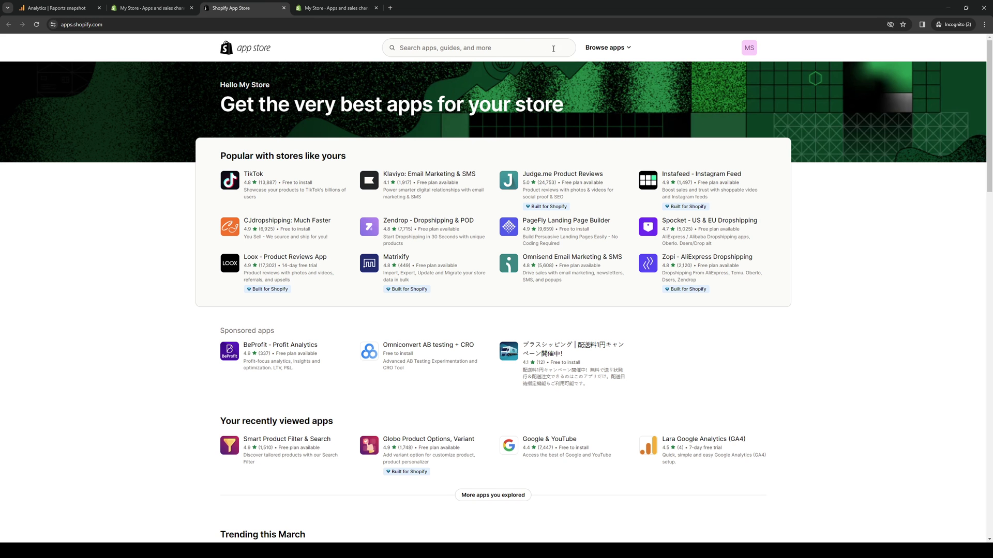
pyautogui.write('s')
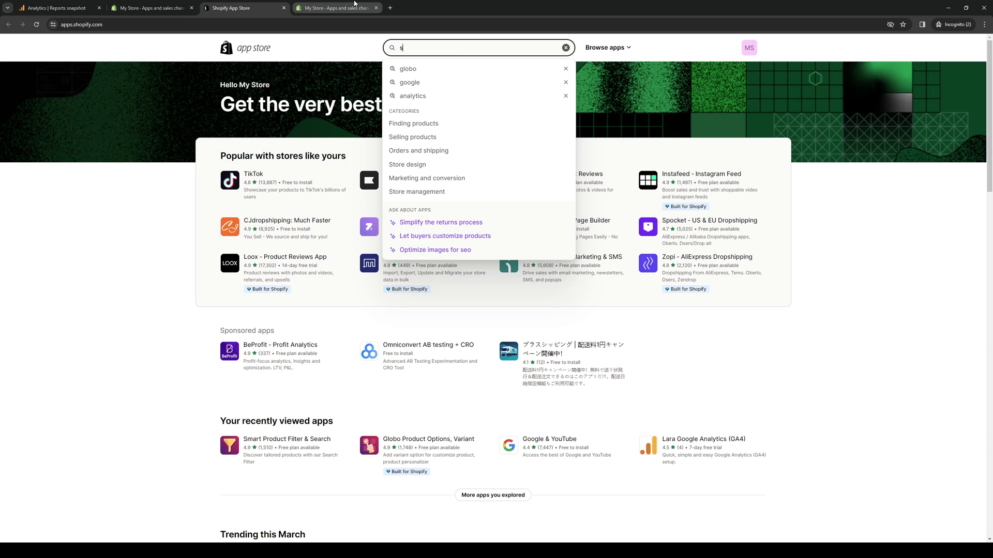
pyautogui.write('mart product')
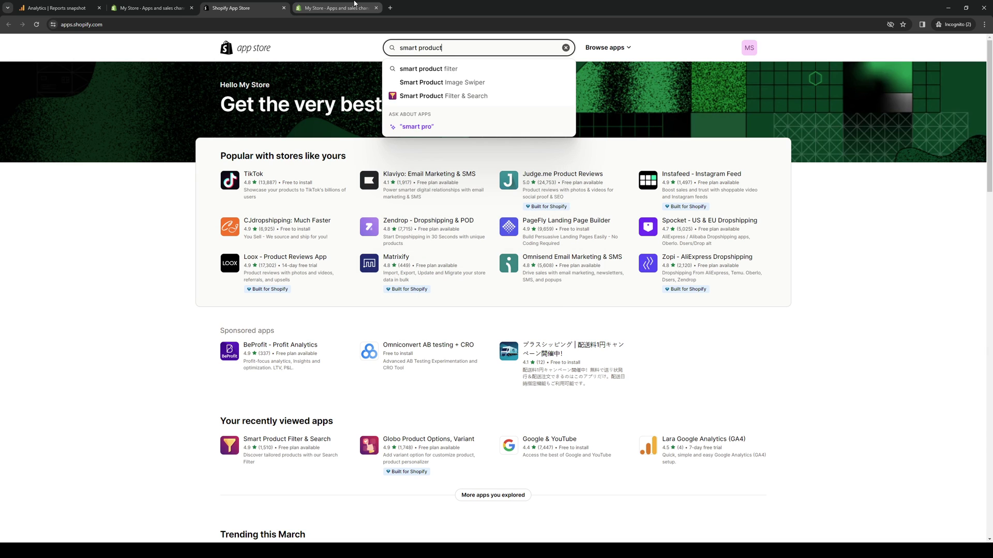
pyautogui.write(' filter')
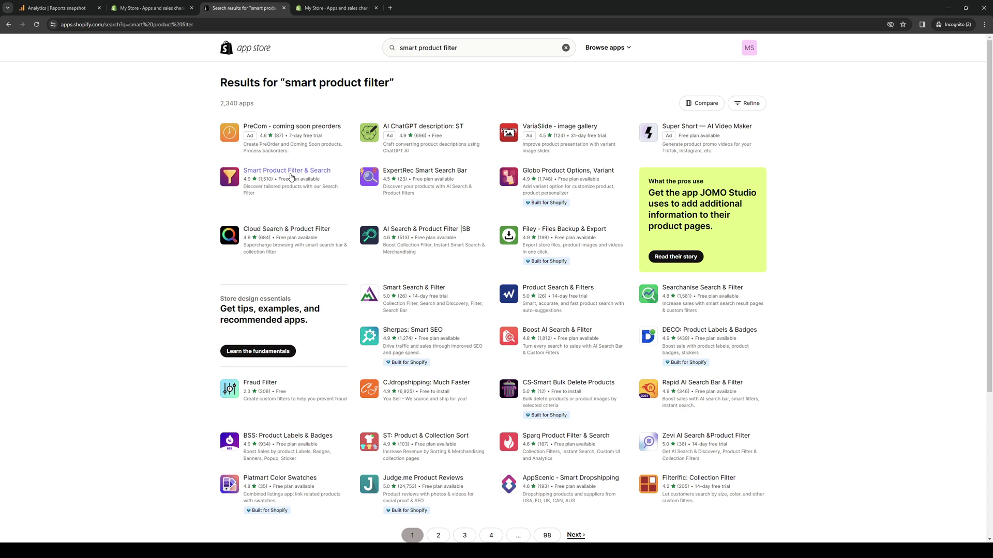
# From the 'smart product filter' results, open Smart Product Filter & Search, then Globo Product Options in a new tab.
pyautogui.click(292, 178)
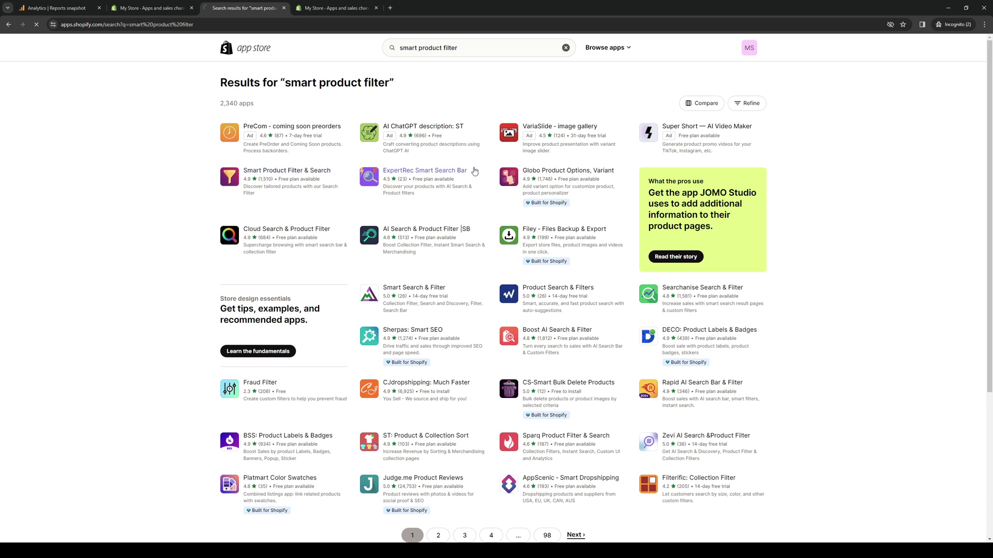
pyautogui.click(8, 25)
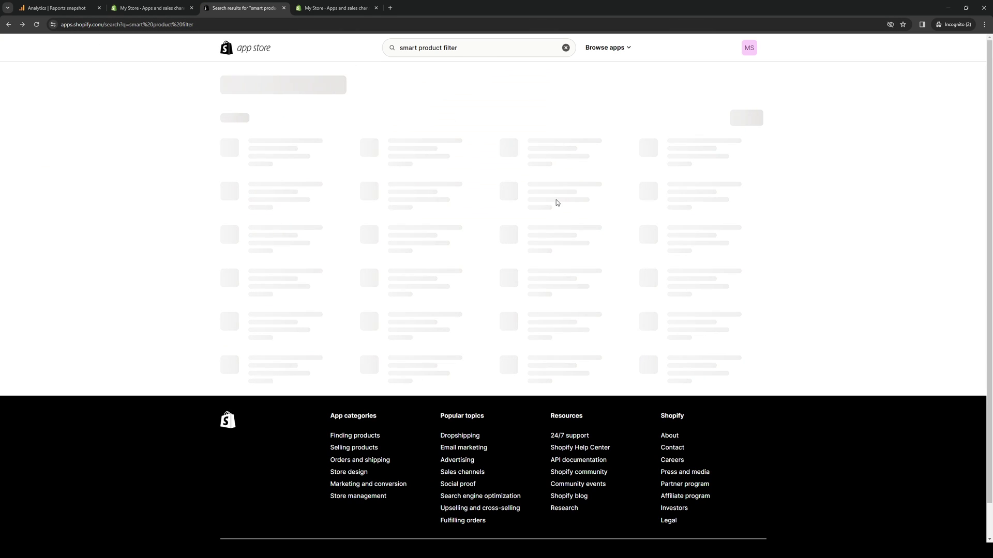
pyautogui.hotkey('alt', 'Left')
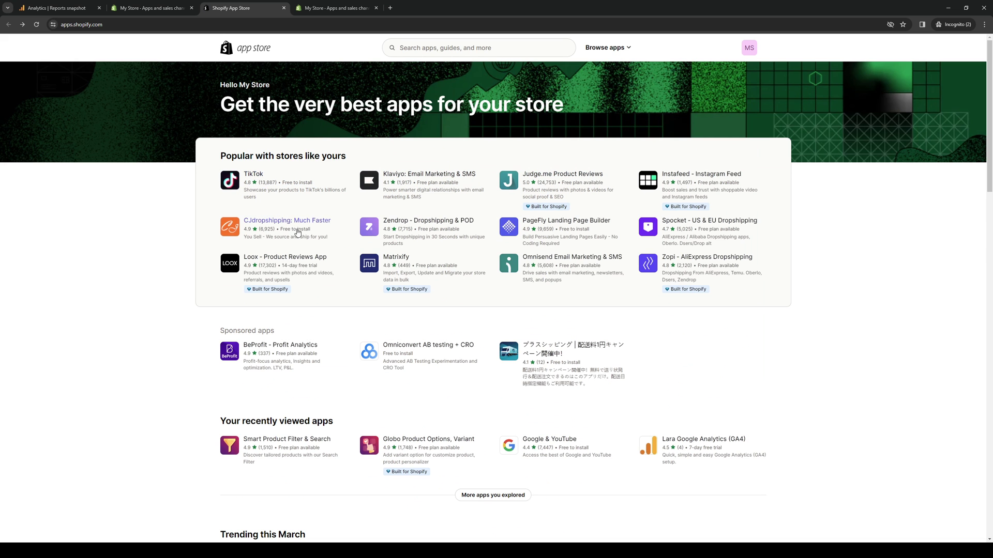
pyautogui.hotkey('alt', 'Right')
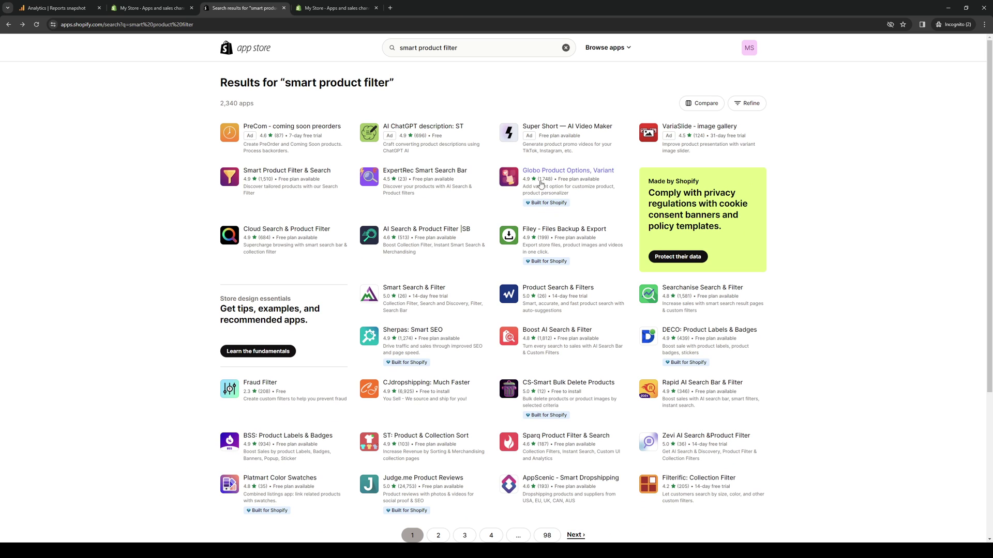
pyautogui.keyDown('ctrl'); pyautogui.click(542, 174); pyautogui.keyUp('ctrl')
# Tidy the tabs, close the extra store tab and start installing Globo Product Options from its listing.
pyautogui.moveTo(358, 8); pyautogui.dragTo(289, 4)
pyautogui.click(427, 8)
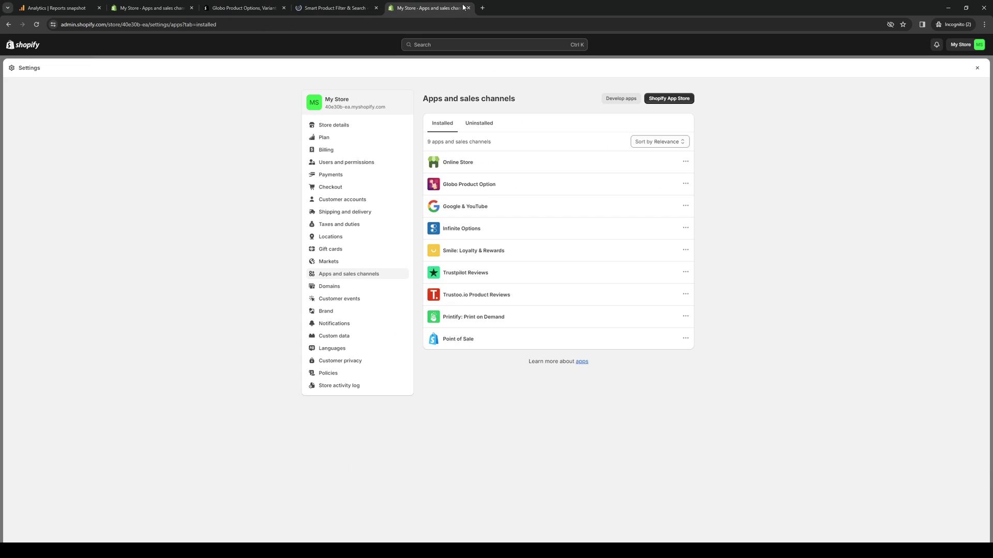
pyautogui.click(468, 7)
pyautogui.click(244, 8)
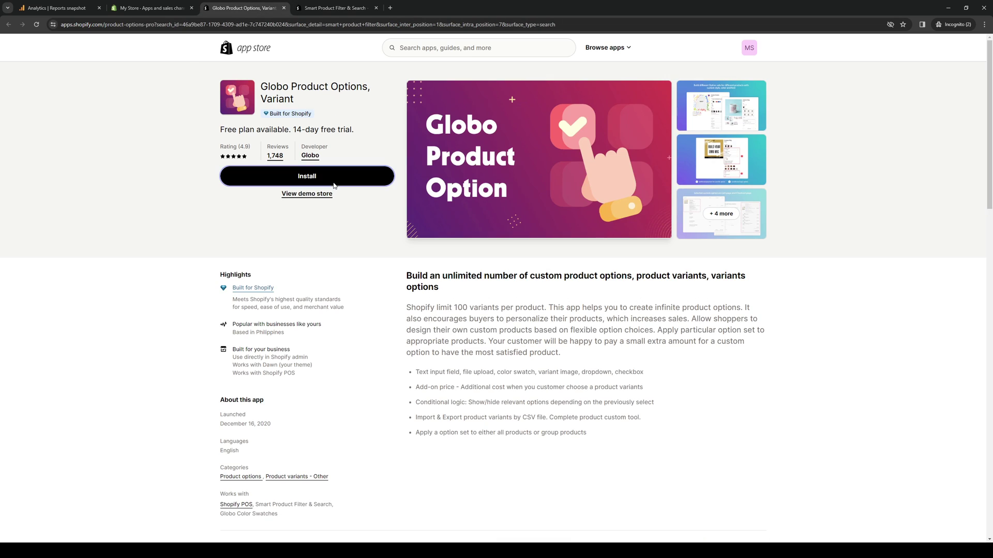
pyautogui.click(326, 168)
pyautogui.click(256, 7)
pyautogui.click(394, 6)
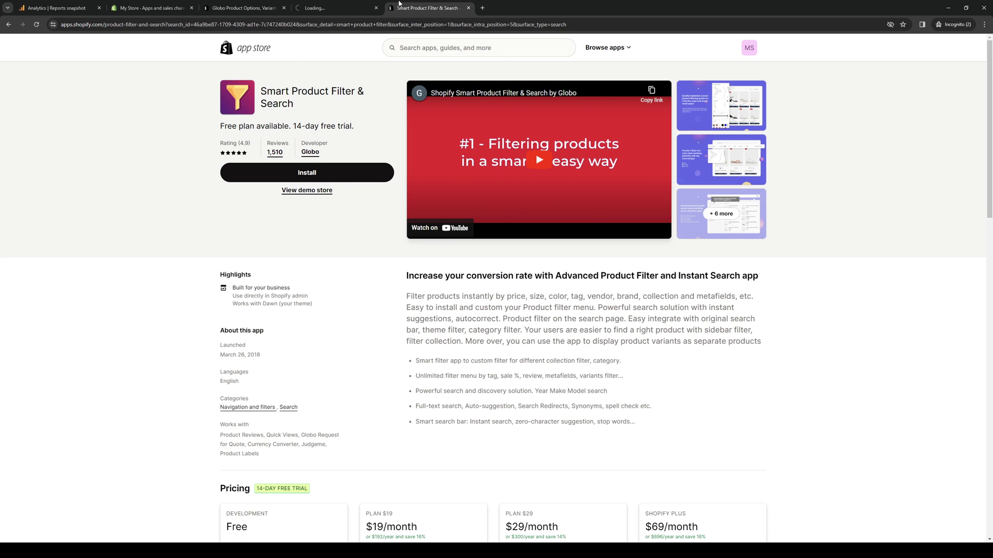
pyautogui.click(336, 6)
pyautogui.click(248, 5)
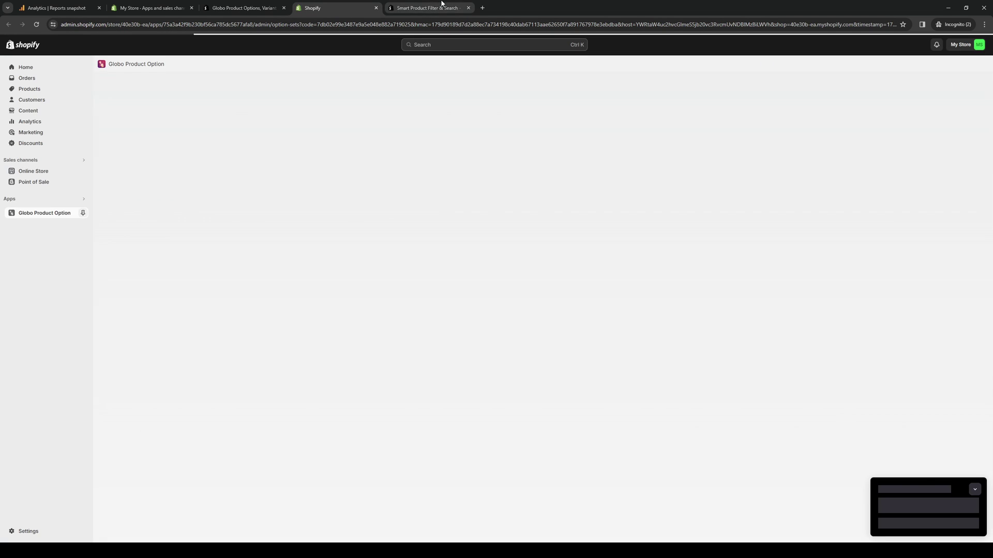
# Approve installing Smart Product Filter & Search and return to Globo's empty Option Sets page.
pyautogui.click(440, 7)
pyautogui.click(334, 8)
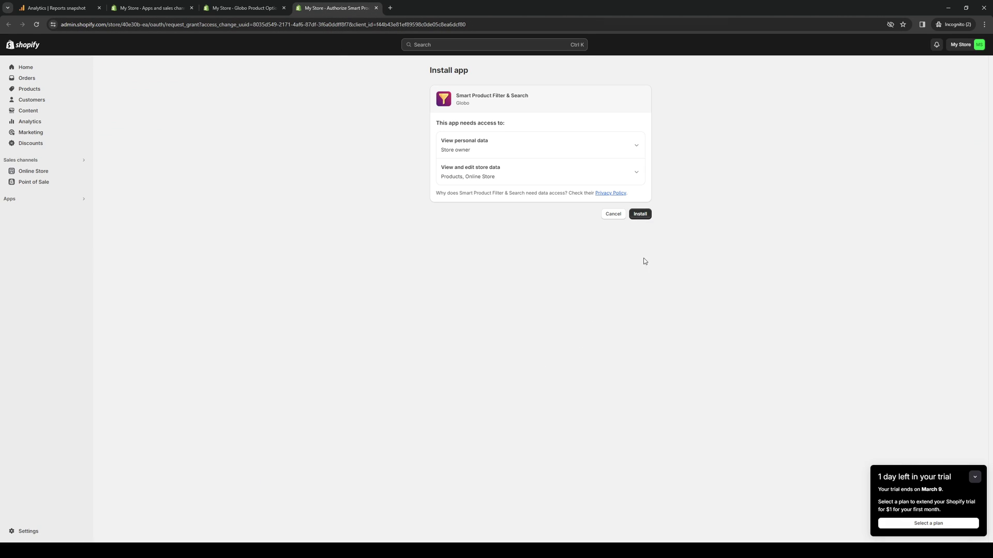
pyautogui.click(639, 216)
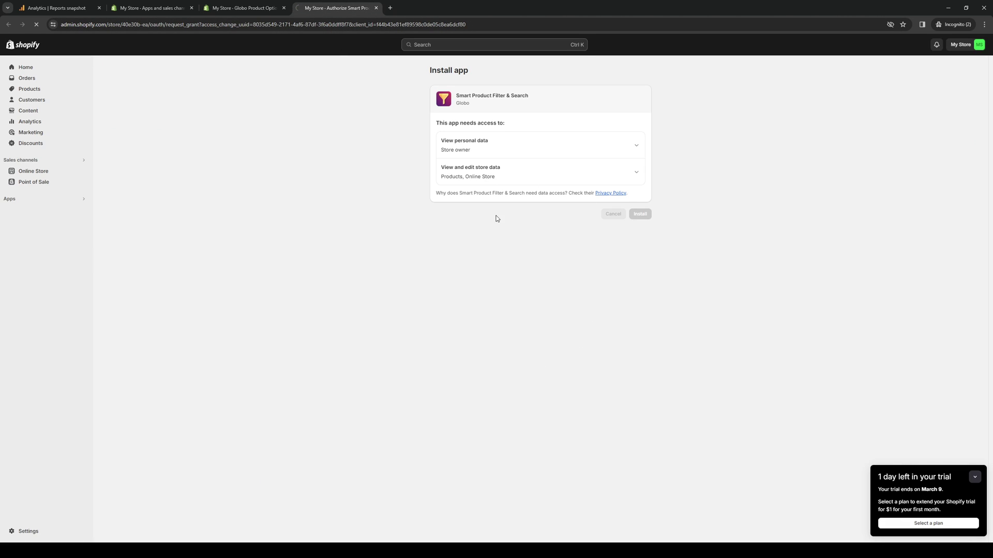
pyautogui.click(245, 9)
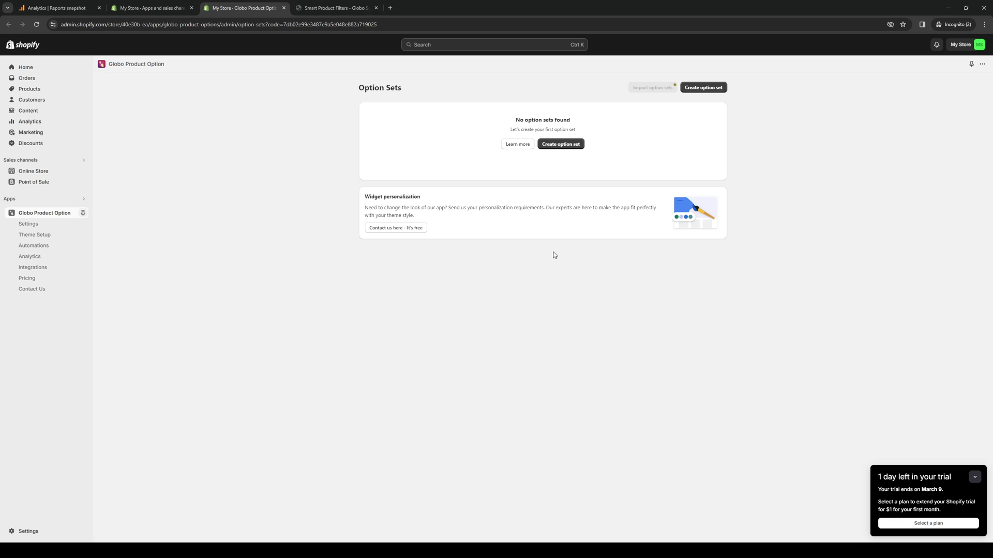
# Create a new option set holding three Color Swatch elements, the third duplicated from a swatch.
pyautogui.click(570, 146)
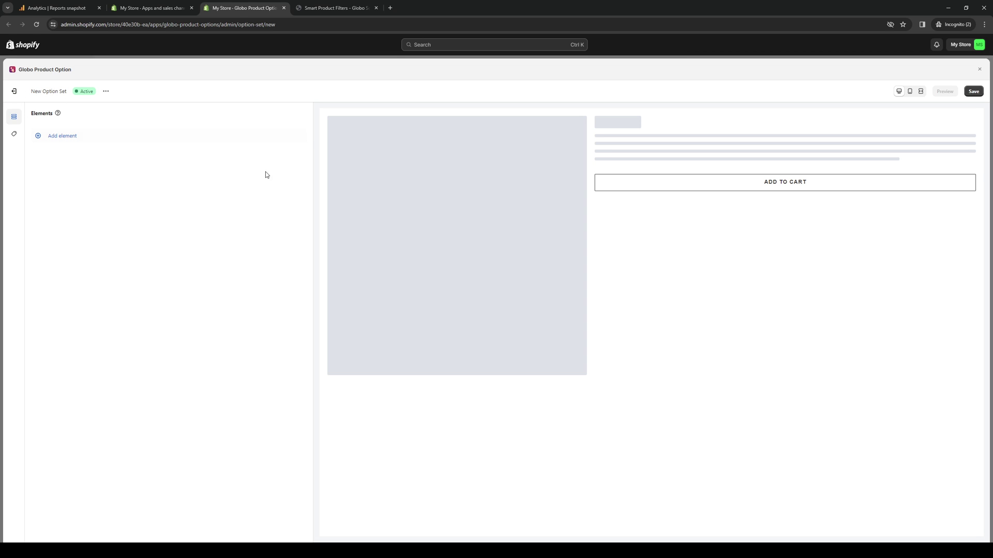
pyautogui.click(59, 137)
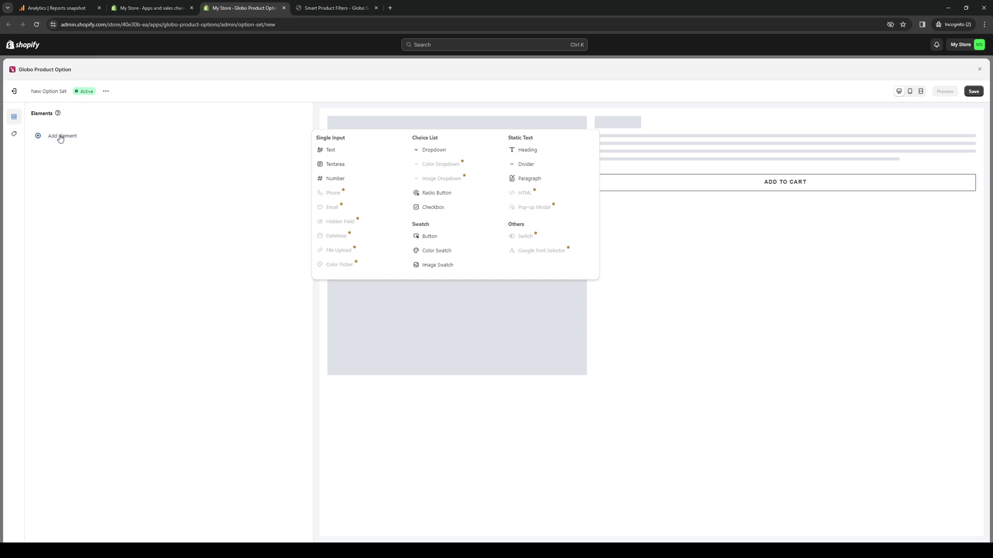
pyautogui.click(441, 254)
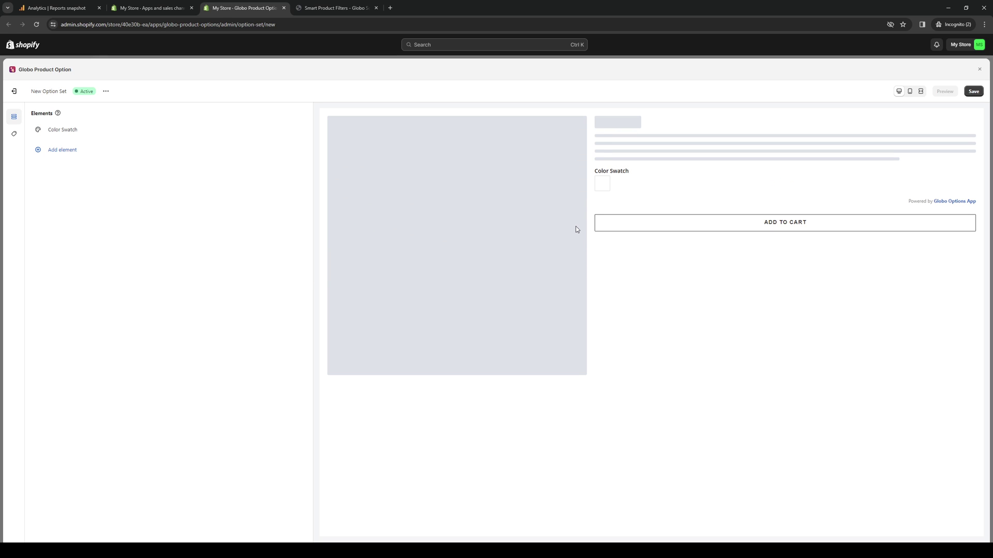
pyautogui.click(44, 149)
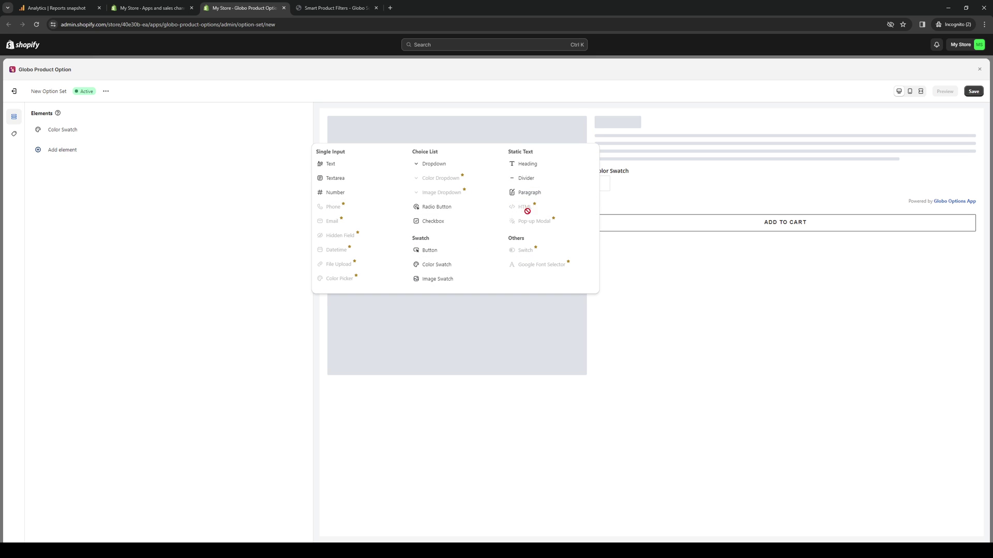
pyautogui.click(426, 267)
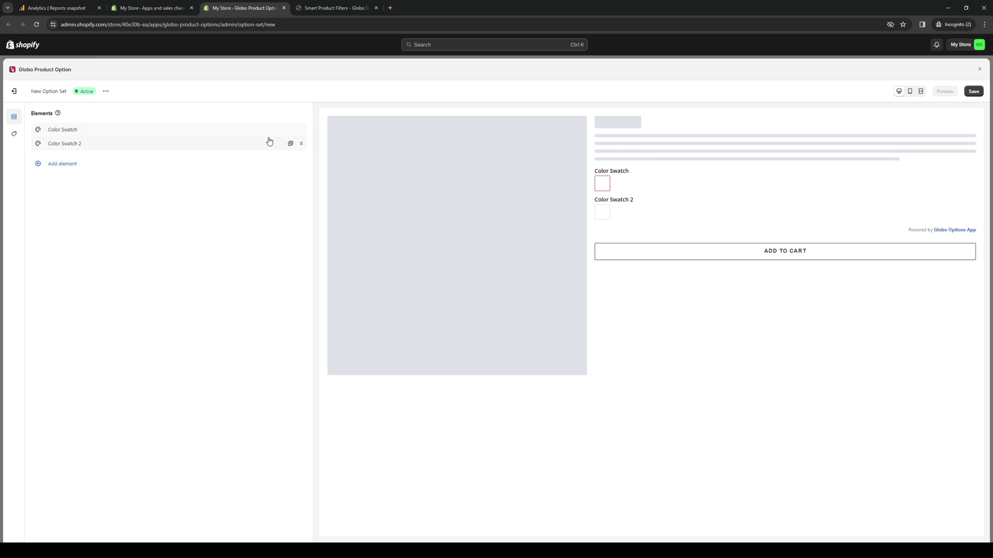
pyautogui.moveTo(156, 129)
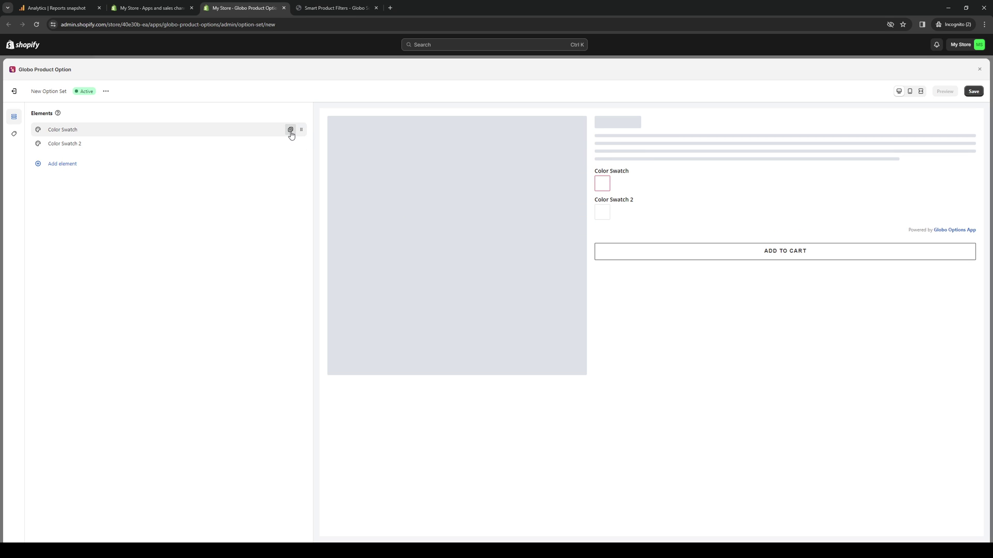
pyautogui.click(291, 130)
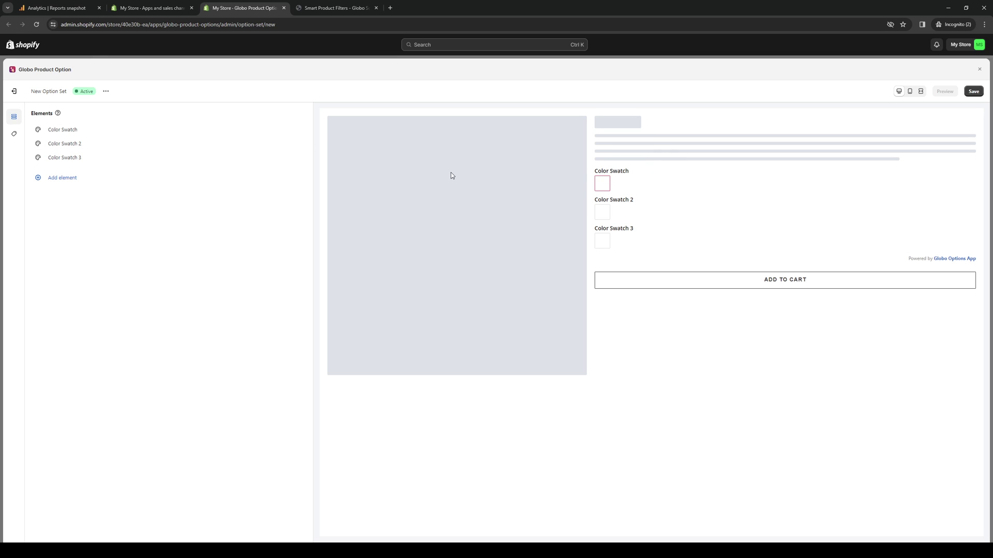
# Set the first colour swatch's option_1 value to Red.
pyautogui.click(82, 133)
pyautogui.click(231, 139)
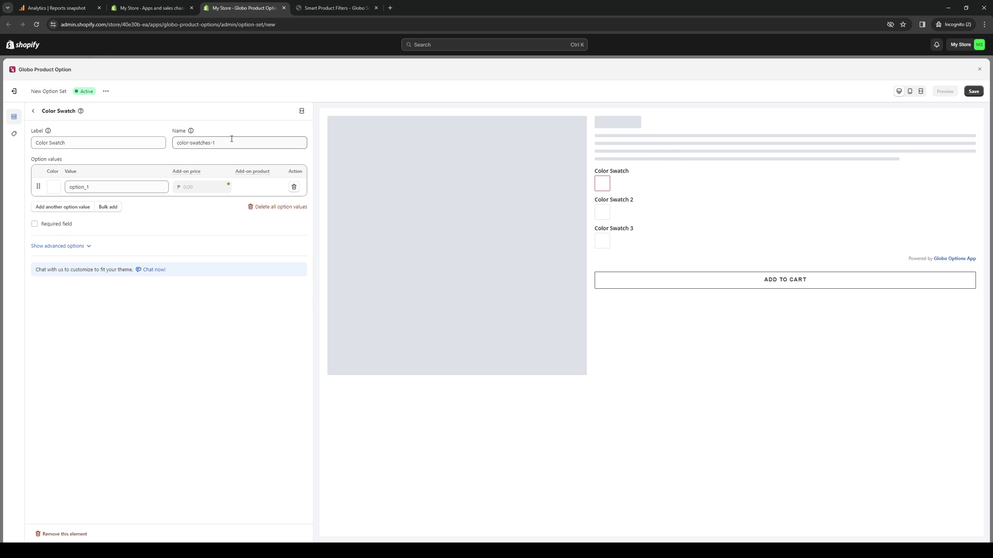
pyautogui.tripleClick(230, 142)
pyautogui.doubleClick(67, 187)
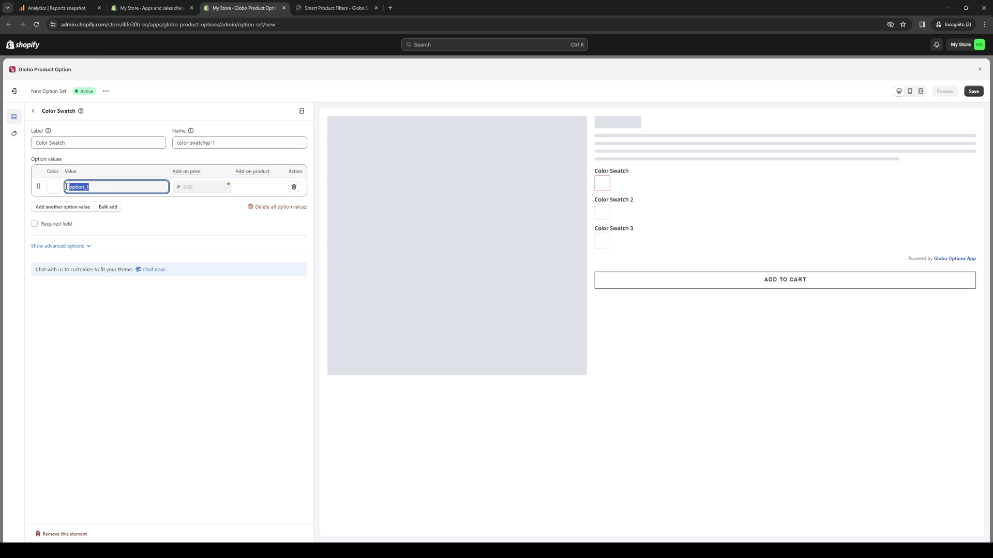
pyautogui.write('Red')
pyautogui.click(207, 336)
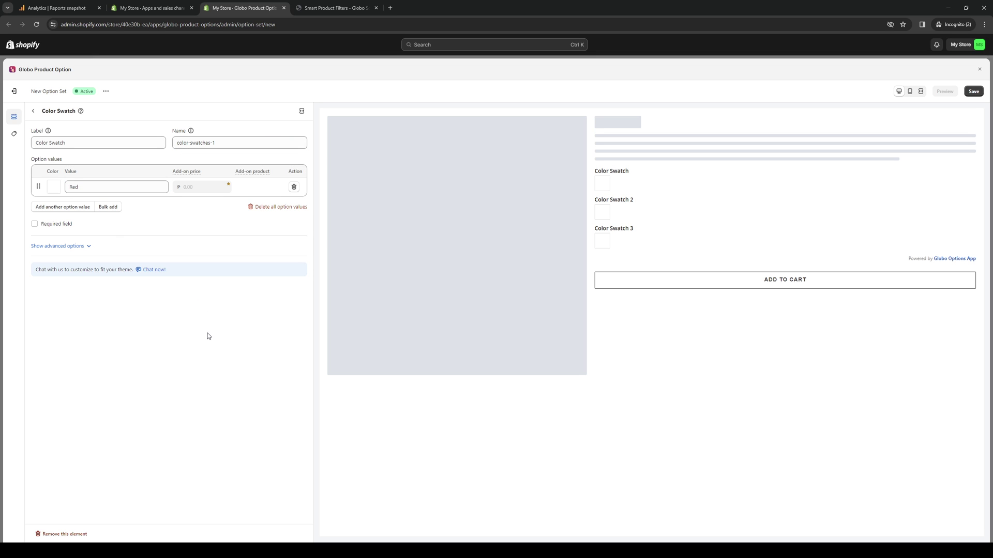
pyautogui.click(116, 188)
pyautogui.click(200, 341)
# Set Color Swatch 2's value to Blue and Color Swatch 3's value to Green.
pyautogui.click(33, 111)
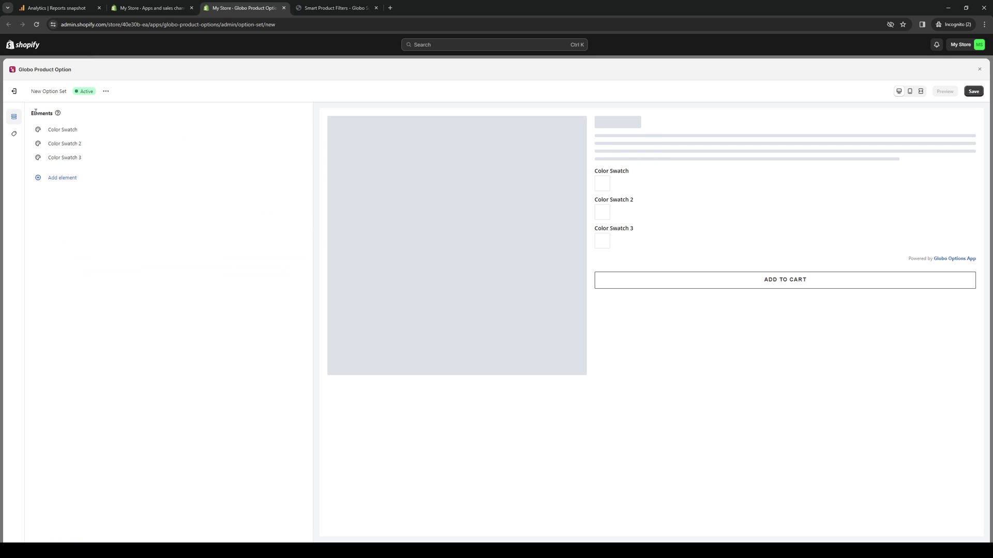
pyautogui.click(62, 144)
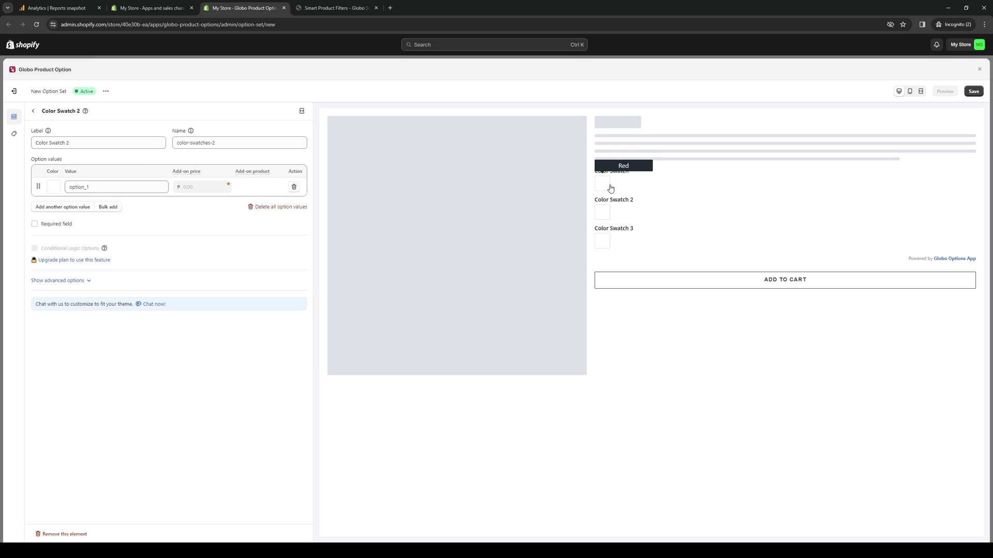
pyautogui.click(89, 187)
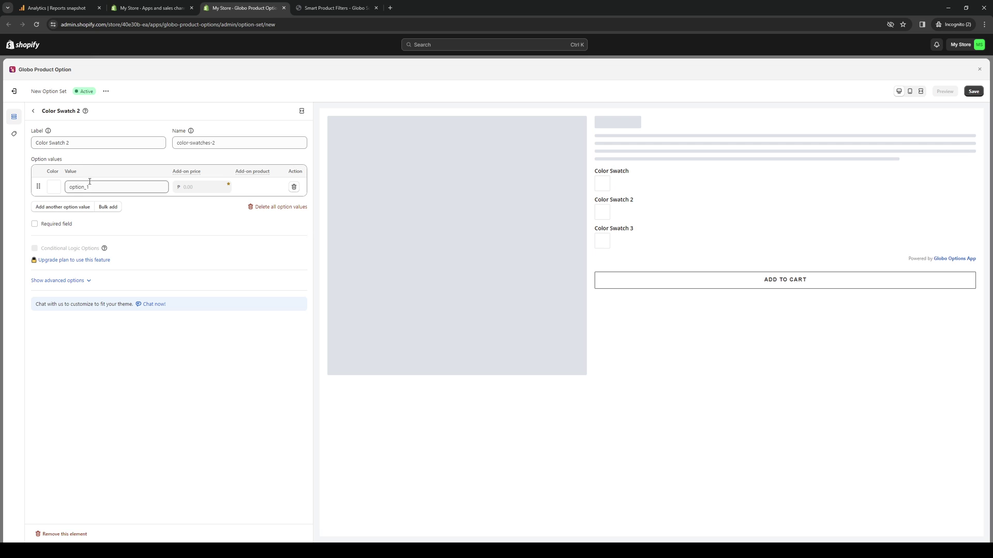
pyautogui.doubleClick(85, 186)
pyautogui.write('Blu')
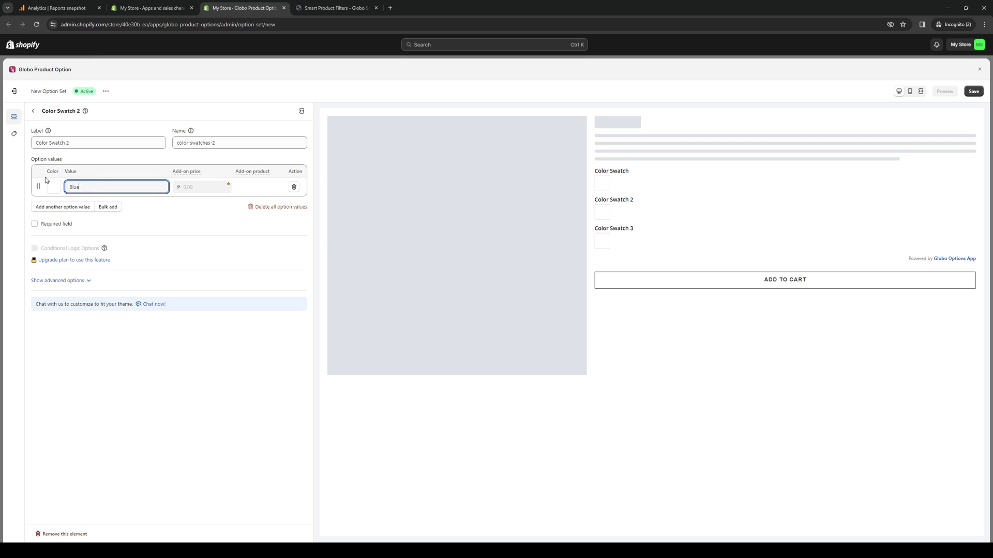
pyautogui.write('e')
pyautogui.click(183, 368)
pyautogui.click(34, 112)
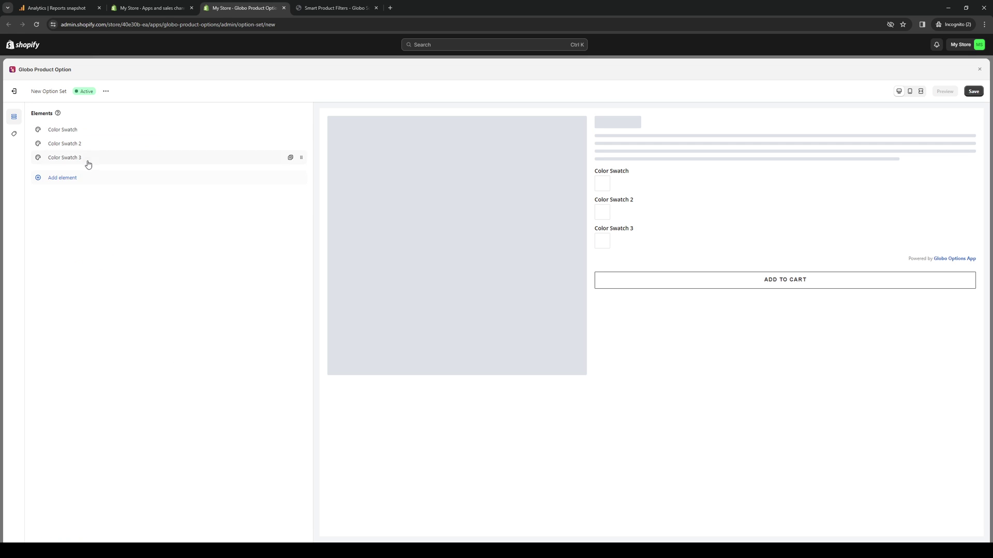
pyautogui.click(86, 160)
pyautogui.doubleClick(86, 187)
pyautogui.write('Green')
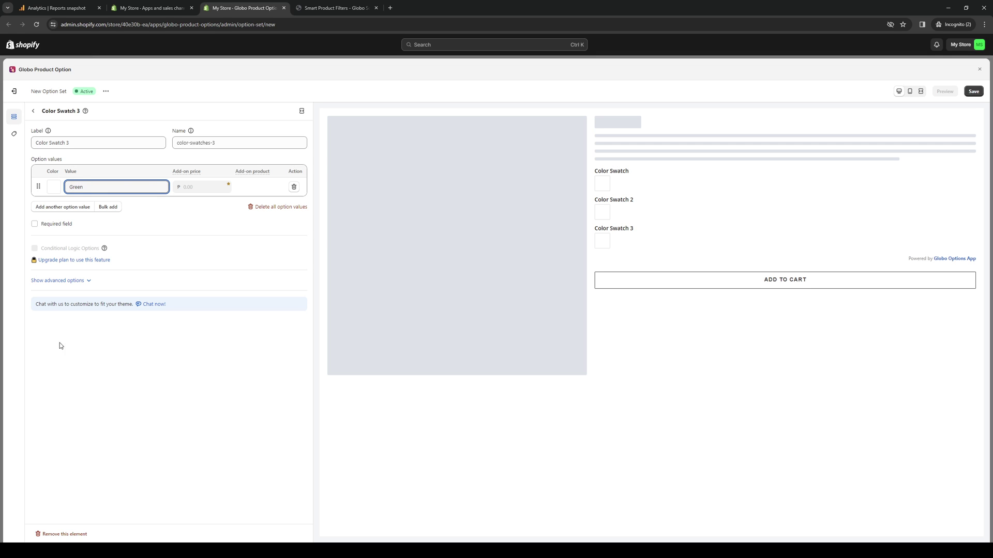
pyautogui.click(59, 347)
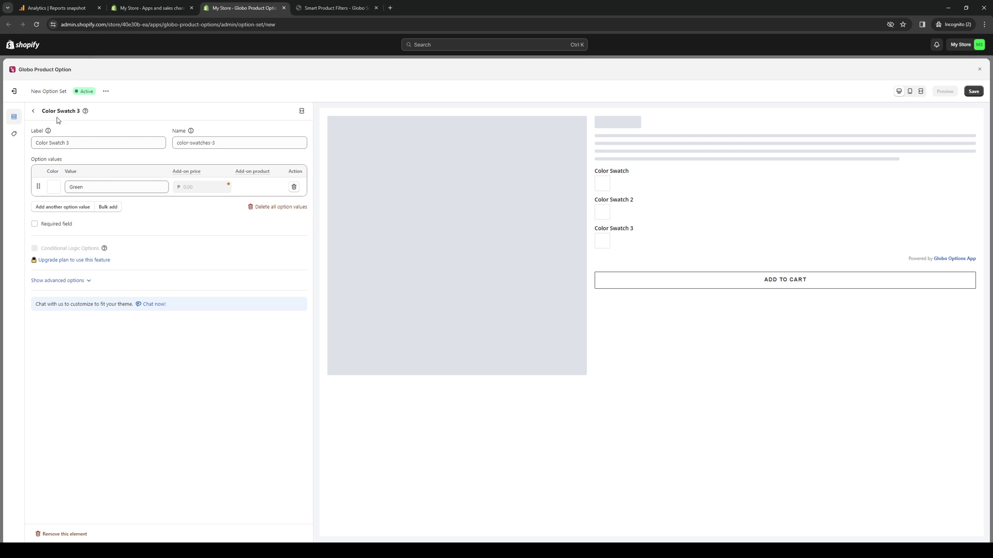
# Relabel the first swatch and give its Red value a bright red colour.
pyautogui.click(33, 111)
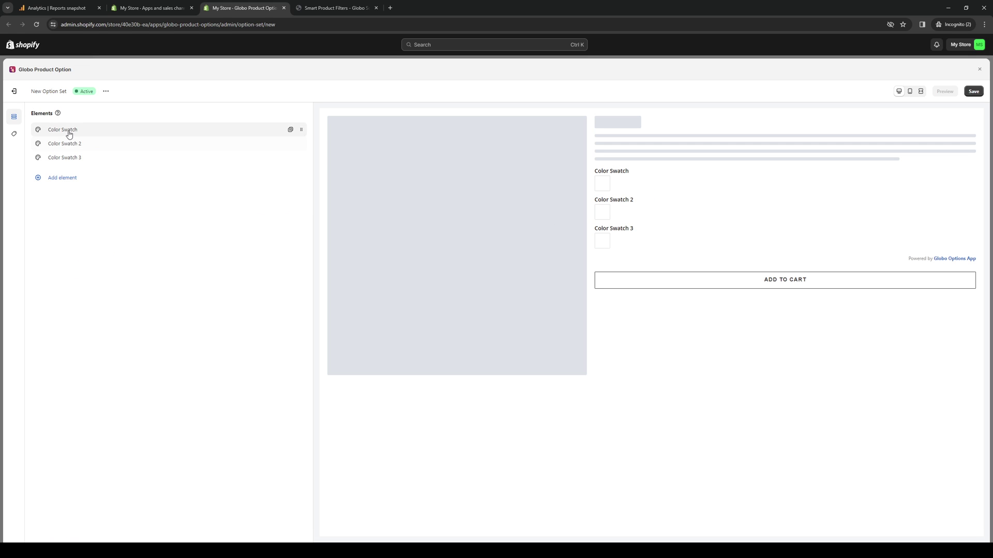
pyautogui.click(64, 130)
pyautogui.tripleClick(139, 147)
pyautogui.write('Red')
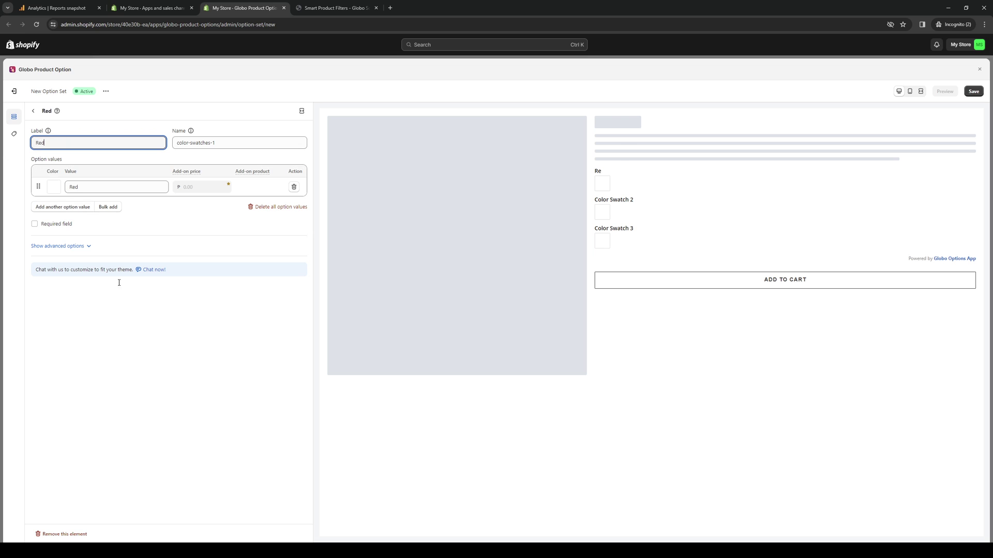
pyautogui.click(54, 187)
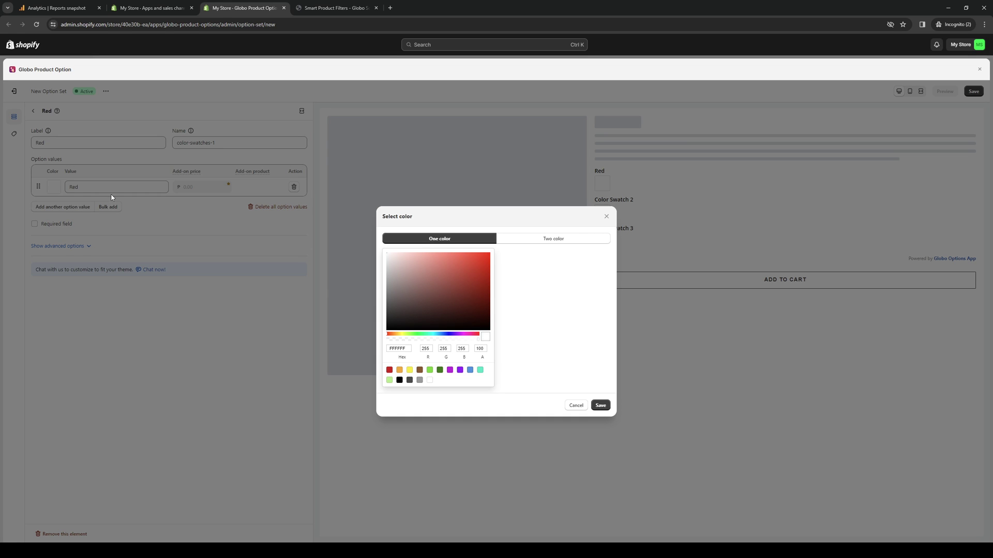
pyautogui.click(488, 255)
pyautogui.click(601, 405)
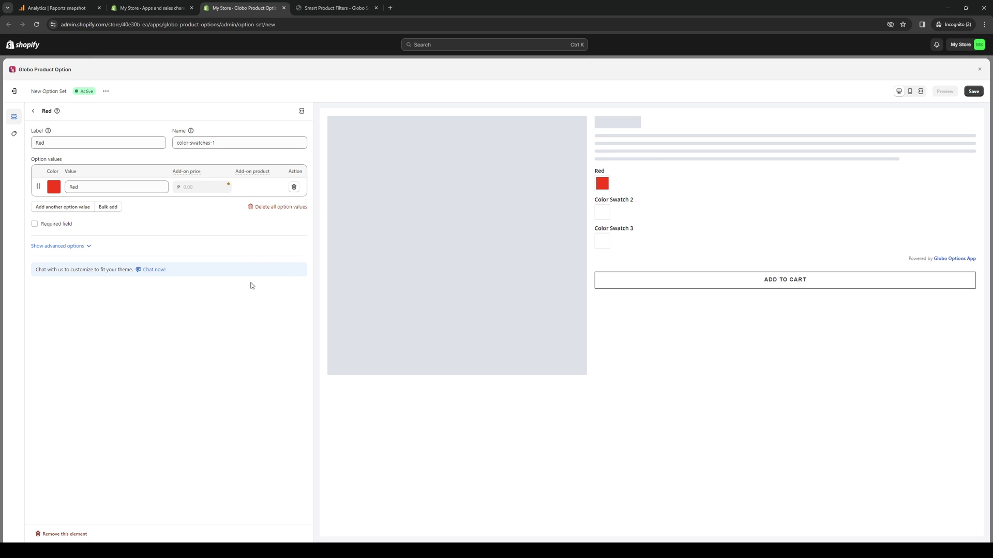
# Give Color Swatch 2 a saturated blue colour and rename its label to Blue.
pyautogui.click(32, 111)
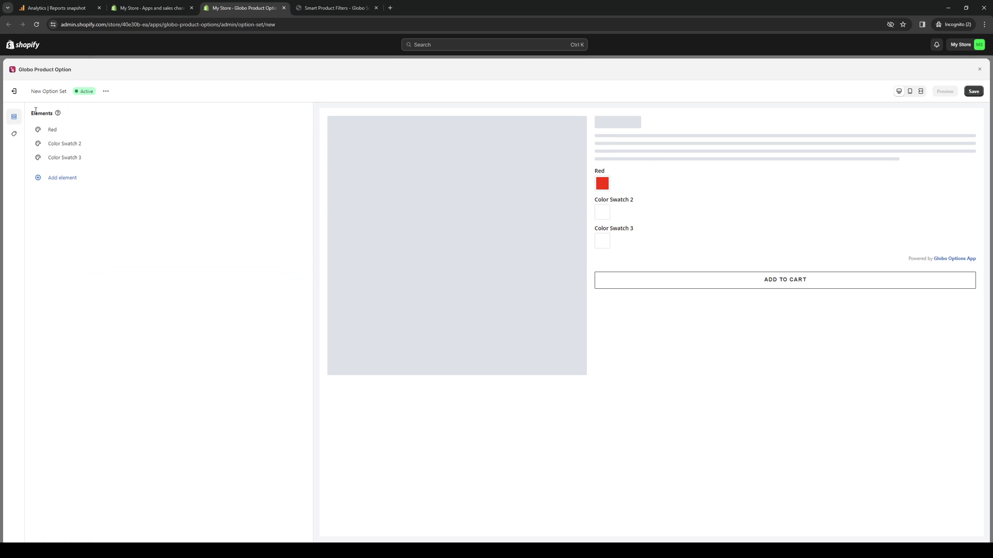
pyautogui.click(66, 157)
pyautogui.click(54, 187)
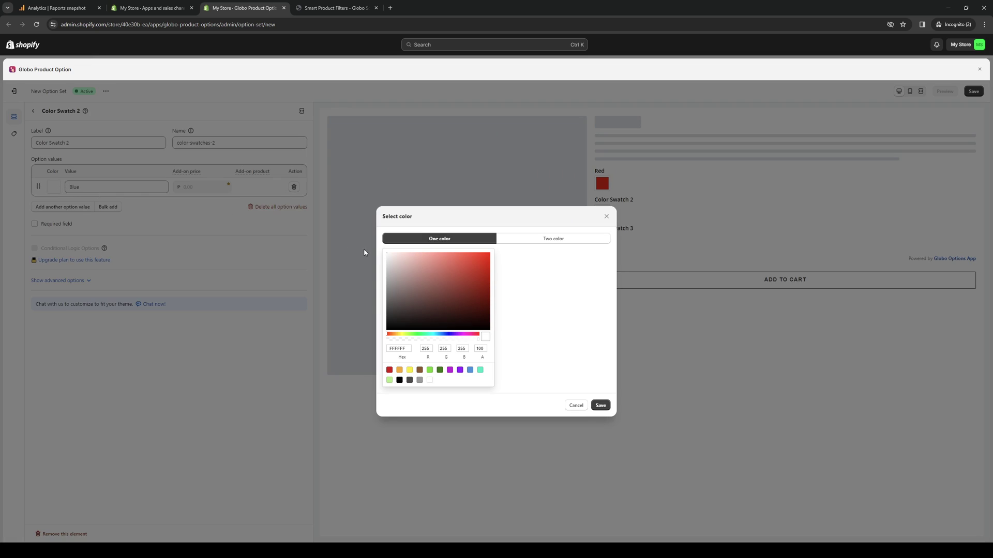
pyautogui.click(448, 336)
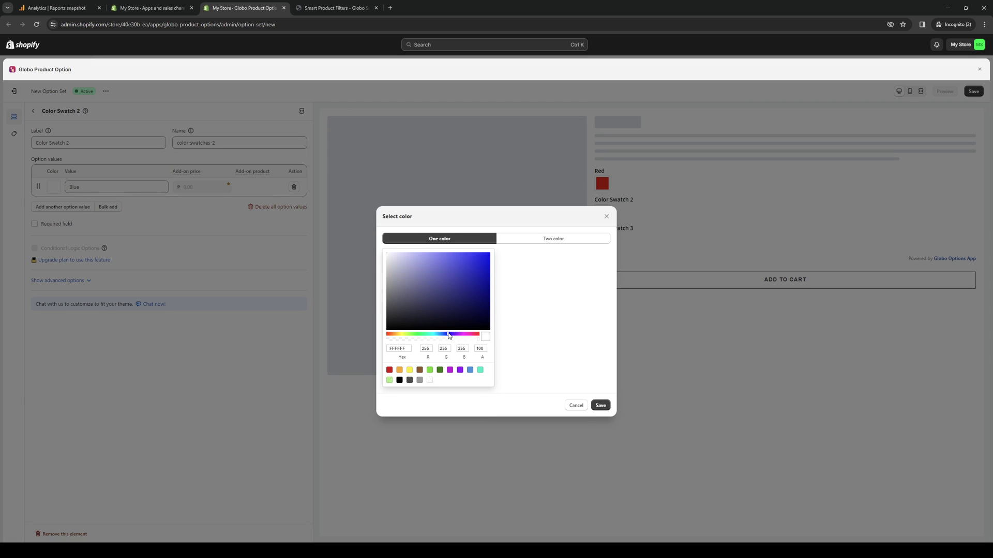
pyautogui.click(488, 255)
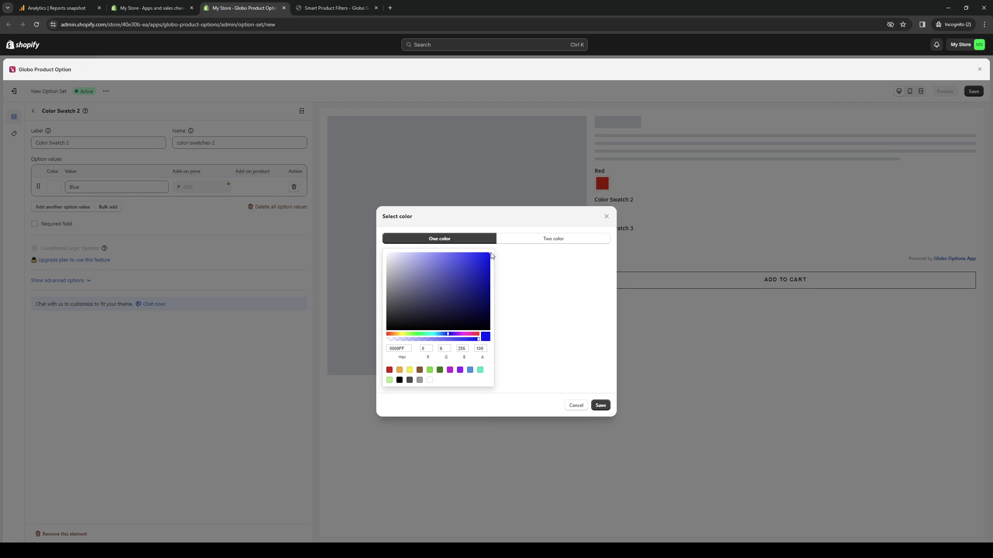
pyautogui.click(600, 405)
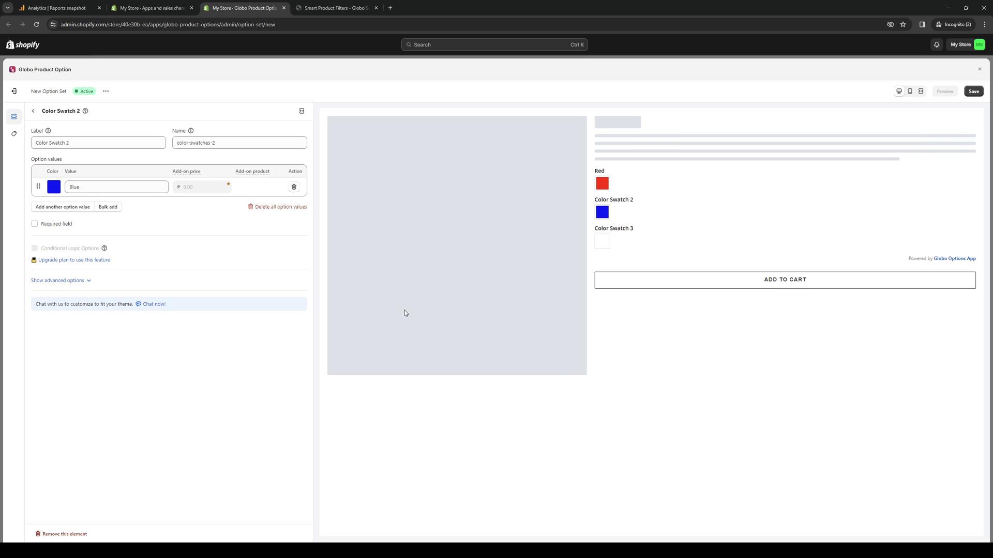
pyautogui.tripleClick(74, 142)
pyautogui.write('Blue')
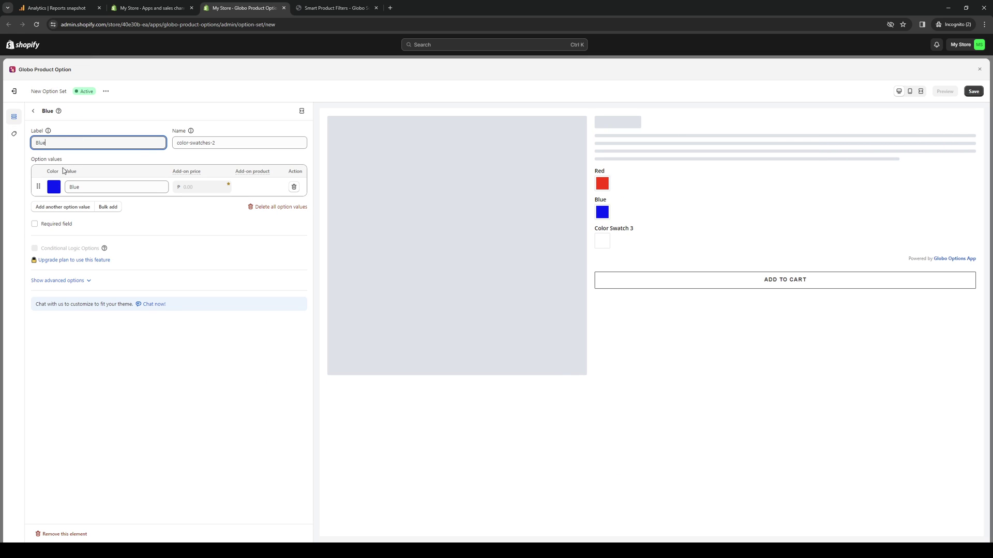
pyautogui.click(48, 131)
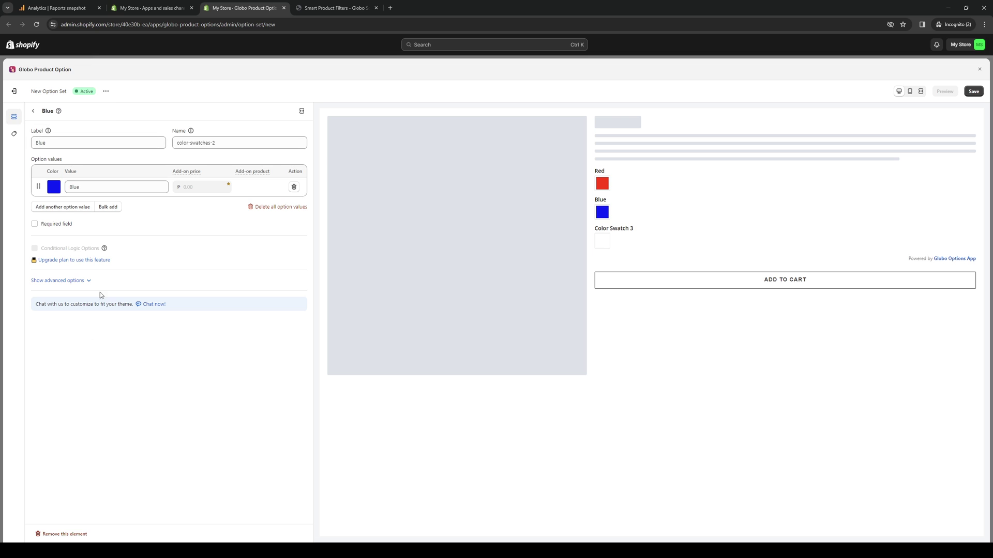
# Give Color Swatch 3 a bright green colour and rename its label to Green.
pyautogui.click(34, 111)
pyautogui.click(67, 159)
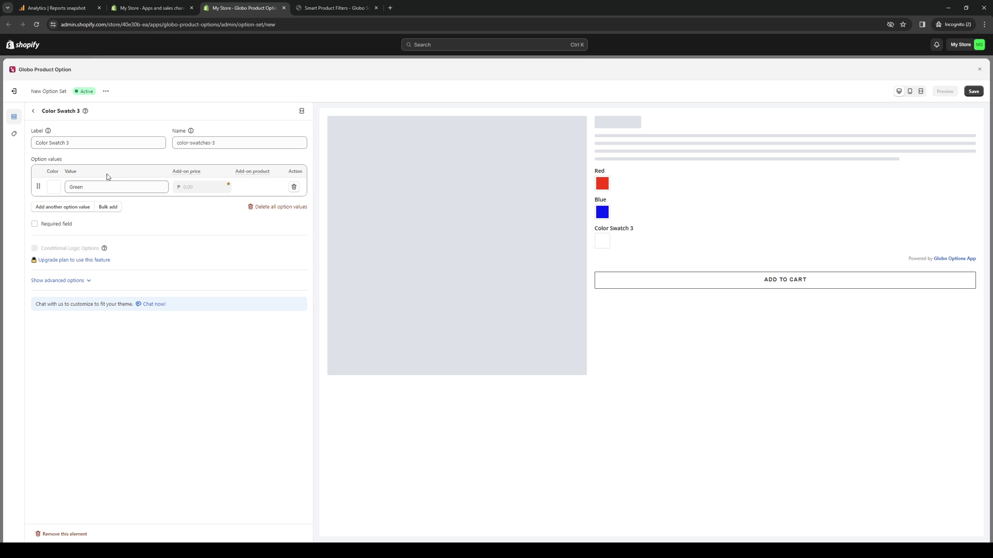
pyautogui.click(52, 190)
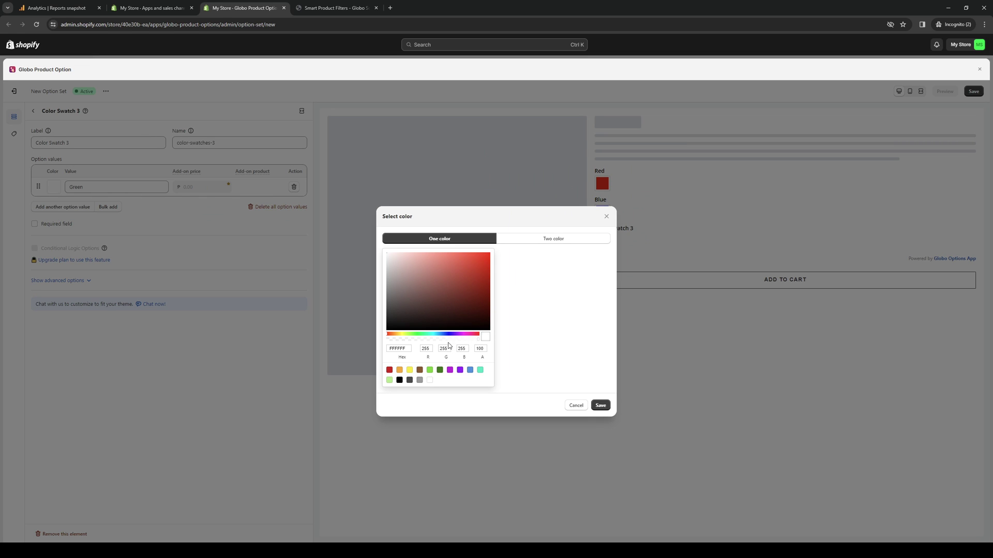
pyautogui.click(419, 335)
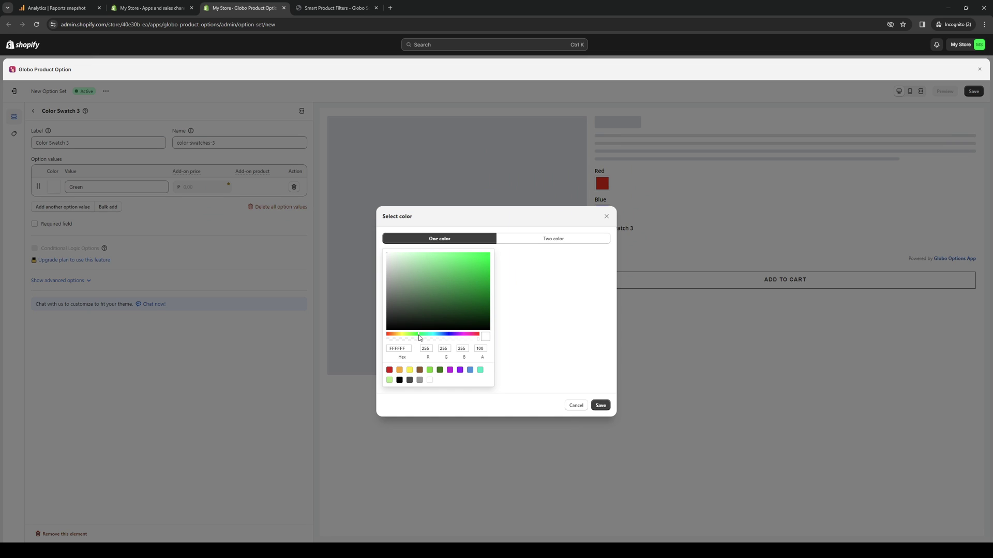
pyautogui.click(488, 255)
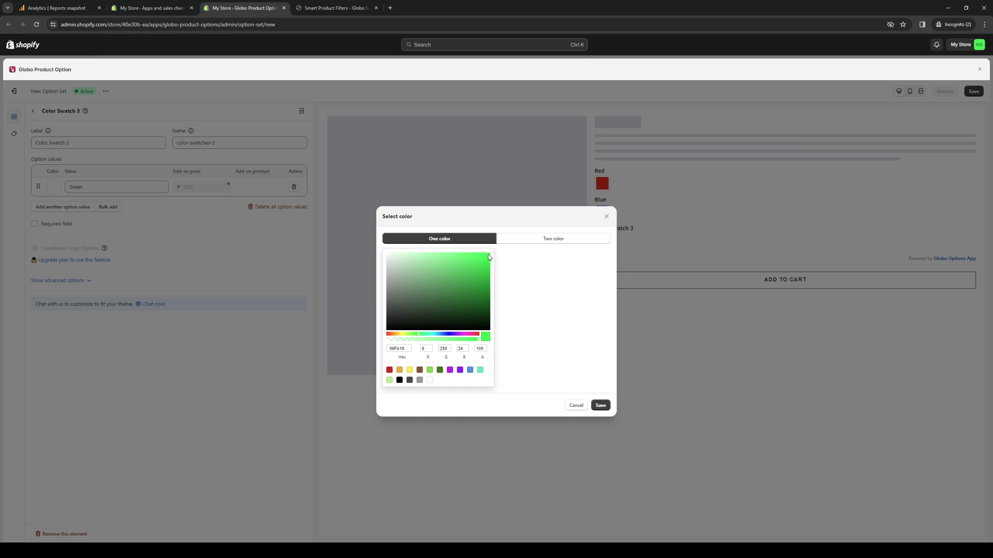
pyautogui.click(600, 404)
pyautogui.moveTo(94, 141); pyautogui.dragTo(3, 138)
pyautogui.write('Gree')
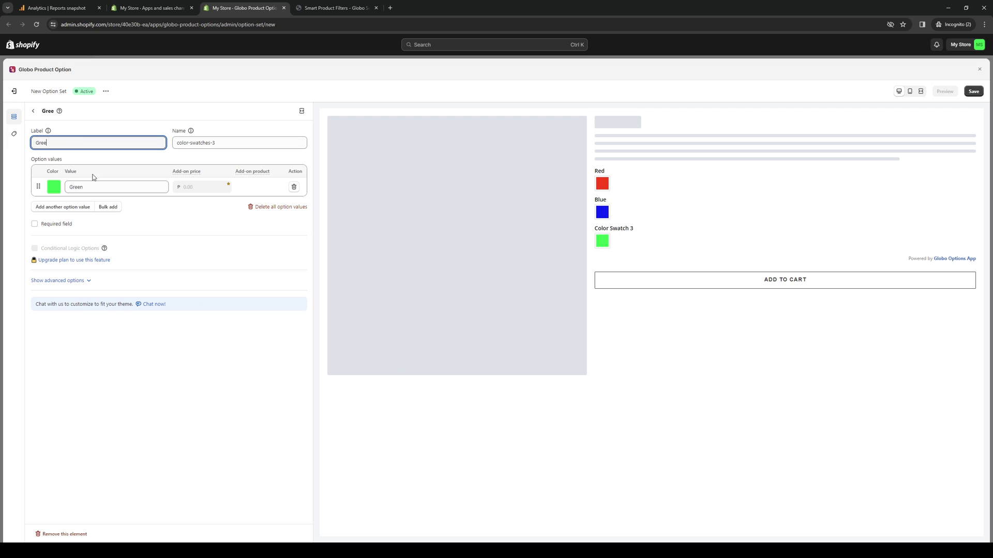
pyautogui.write('n')
pyautogui.click(200, 336)
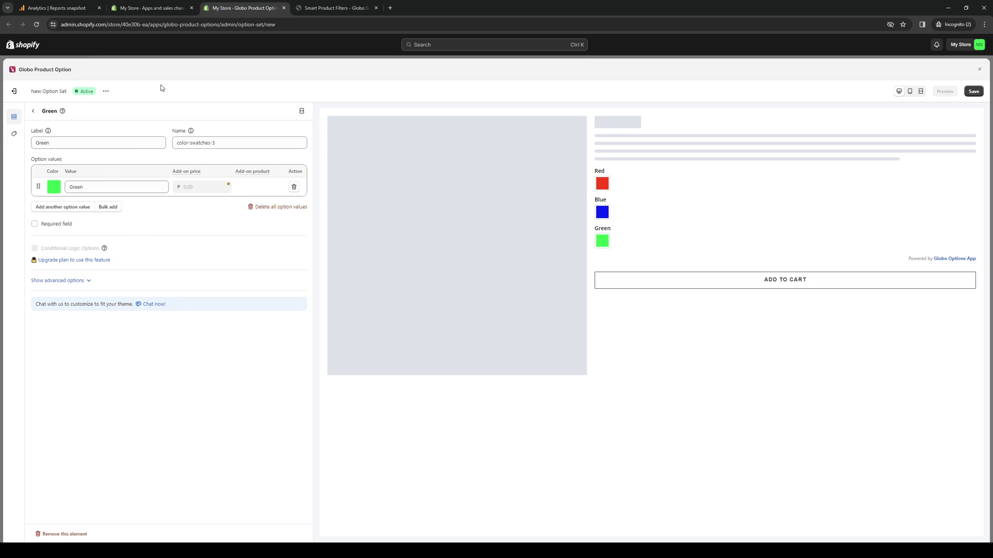
pyautogui.click(31, 112)
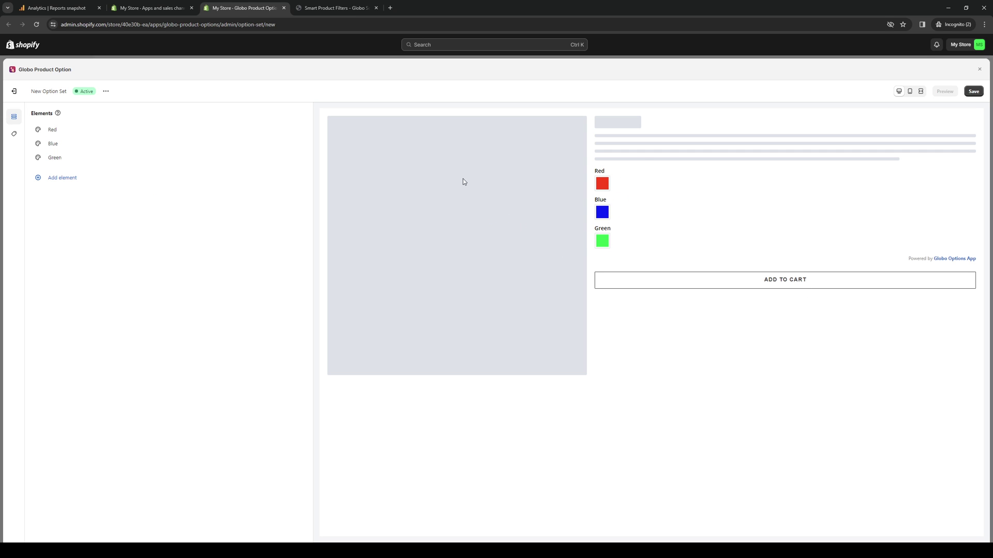
# Copy the store's myshopify URL from settings and log in to Smart Product Filter with it.
pyautogui.click(305, 9)
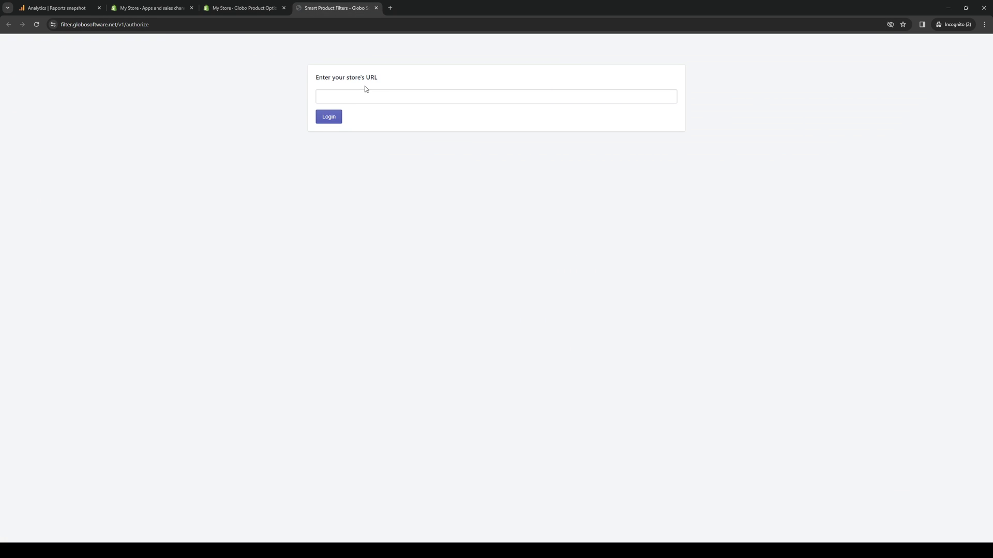
pyautogui.click(151, 8)
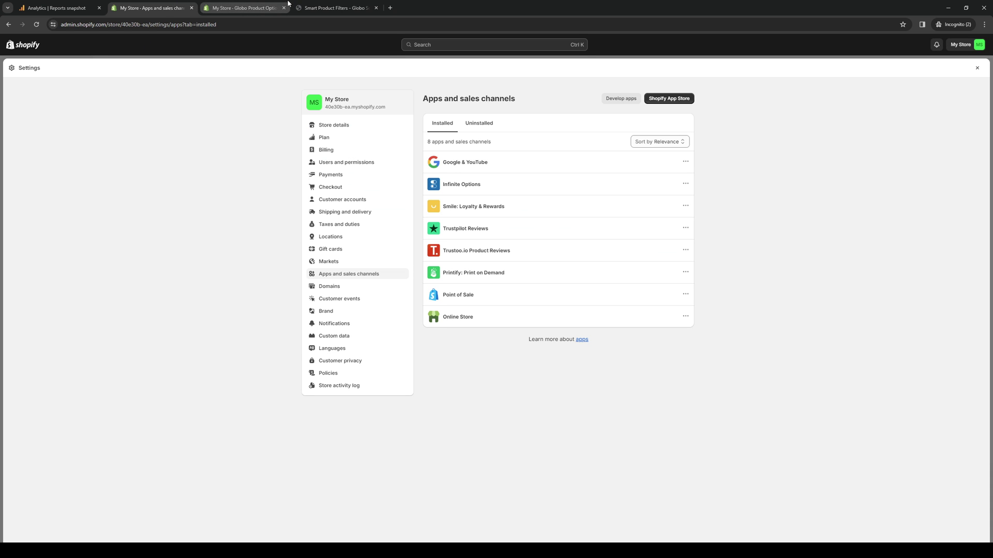
pyautogui.moveTo(386, 108); pyautogui.dragTo(326, 101)
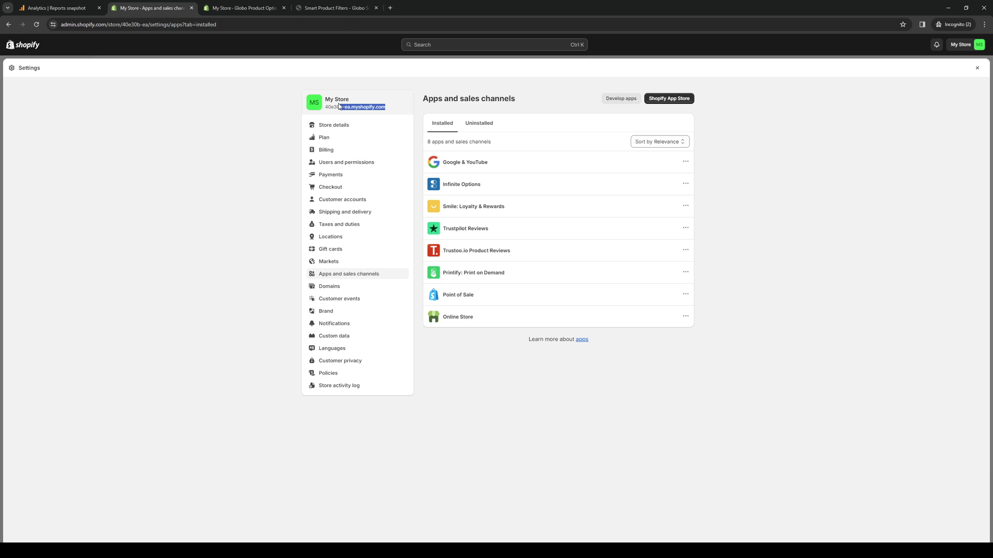
pyautogui.hotkey('ctrl', 'c')
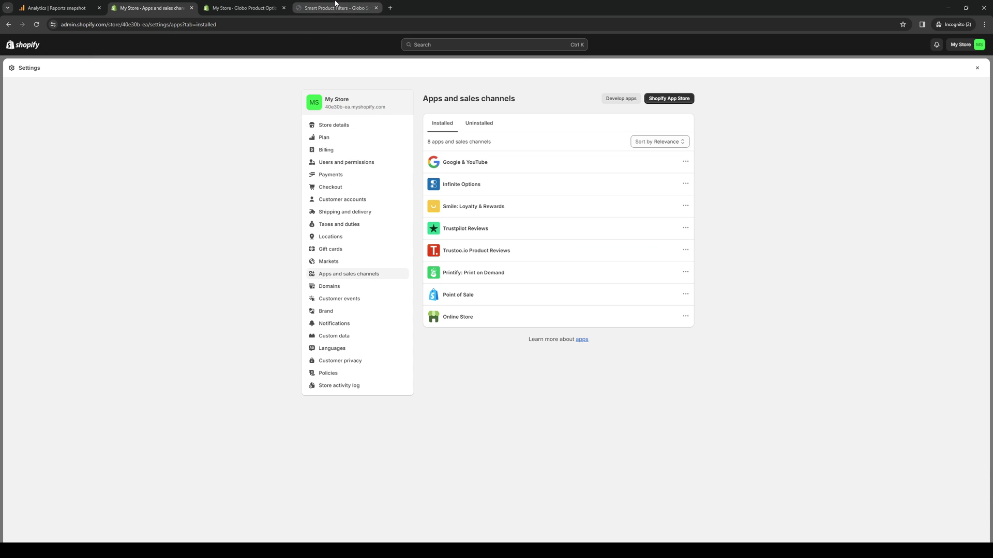
pyautogui.click(332, 8)
pyautogui.click(506, 100)
pyautogui.hotkey('ctrl', 'v')
pyautogui.click(329, 120)
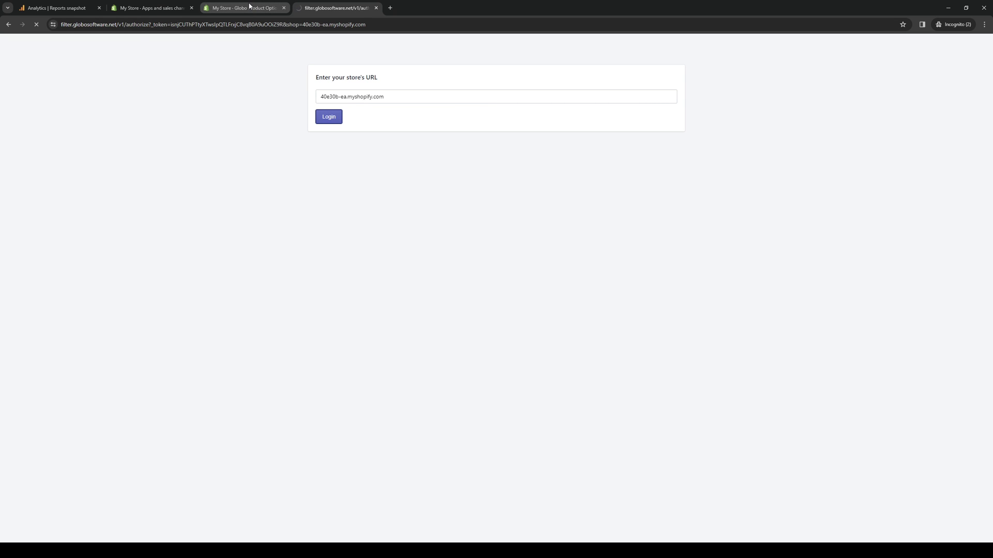
pyautogui.click(249, 6)
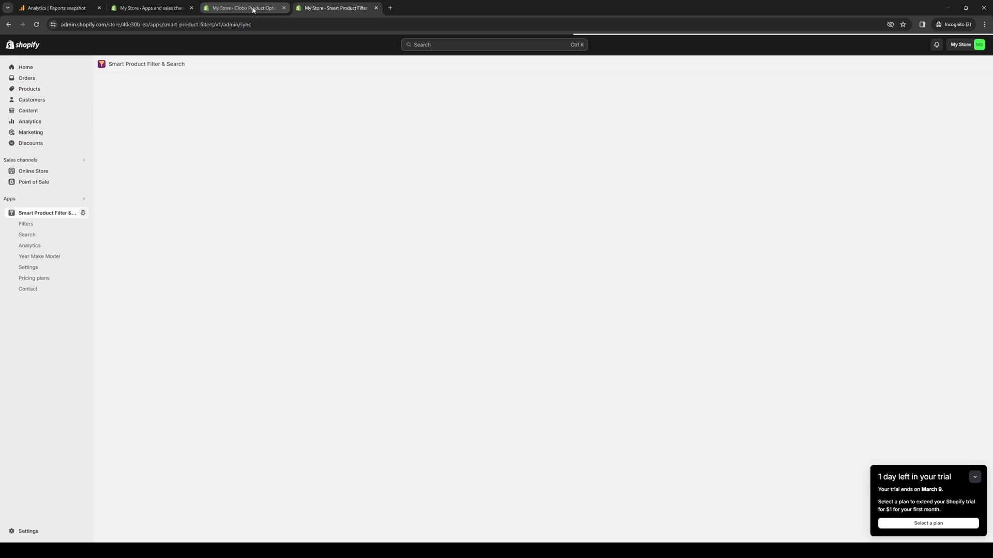
# Review Smart Product Filter's Filter Tree, Product Item and General settings, then return to the Globo option set.
pyautogui.hotkey('ctrl', 'Tab')
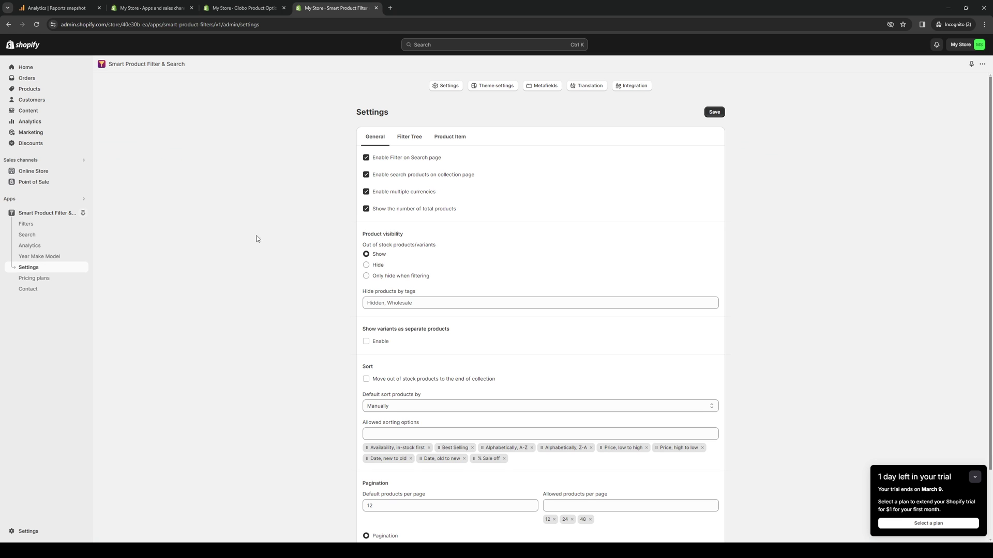
pyautogui.scroll(3, 518, 334)
pyautogui.click(410, 137)
pyautogui.click(466, 137)
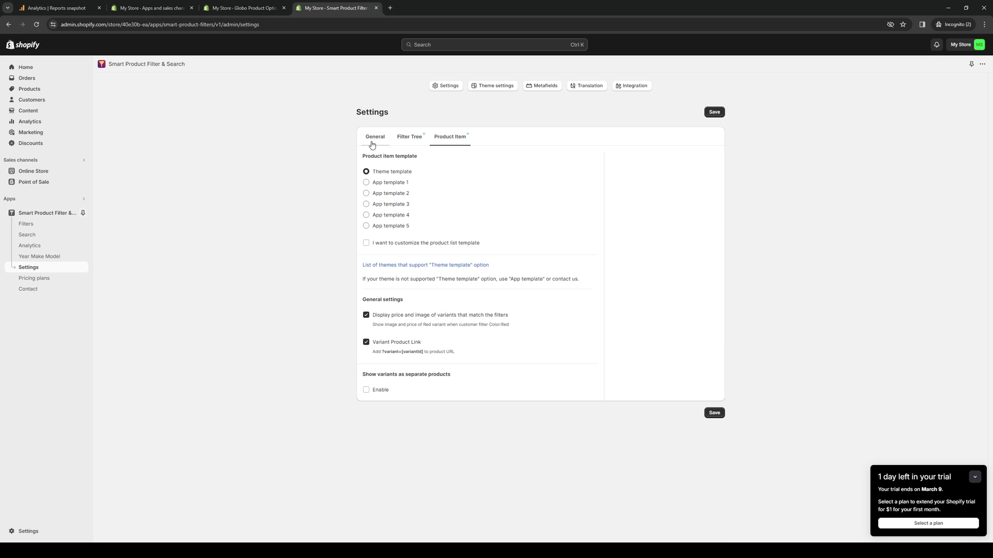
pyautogui.click(373, 143)
pyautogui.scroll(-3, 493, 362)
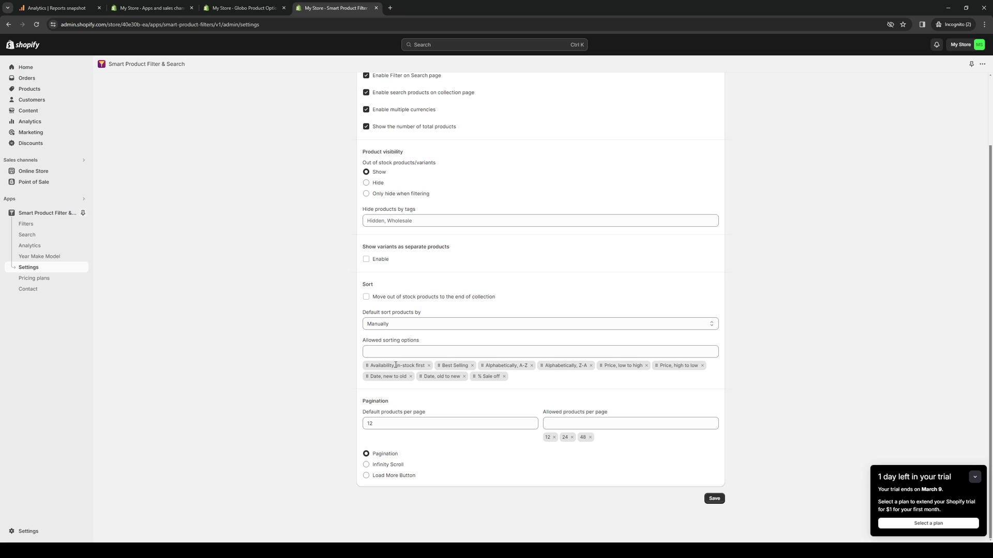
pyautogui.click(256, 3)
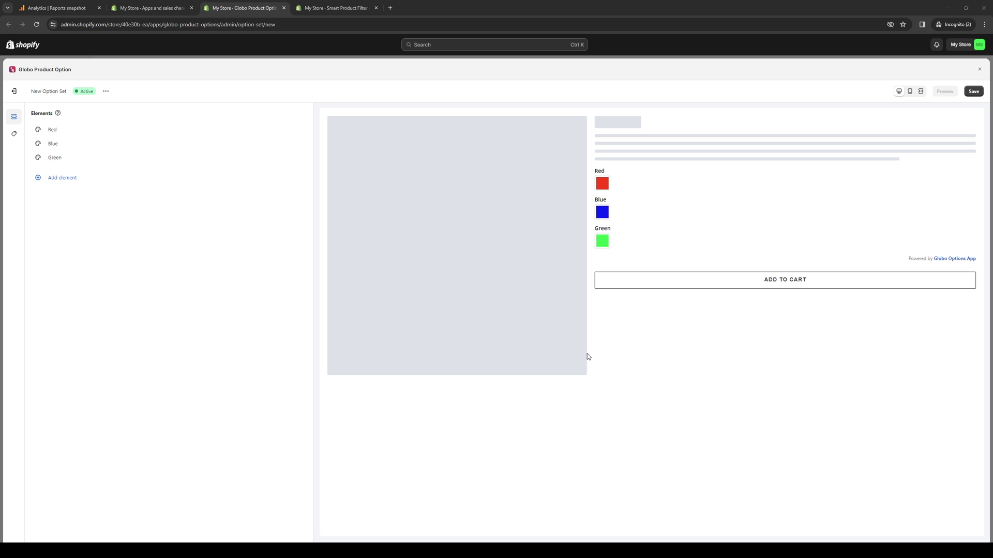
pyautogui.click(334, 9)
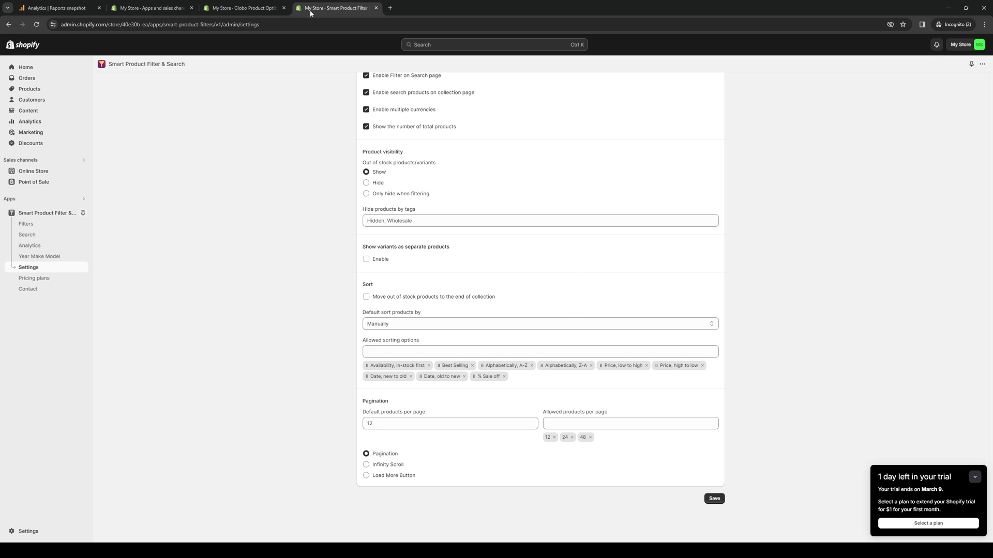
pyautogui.click(267, 10)
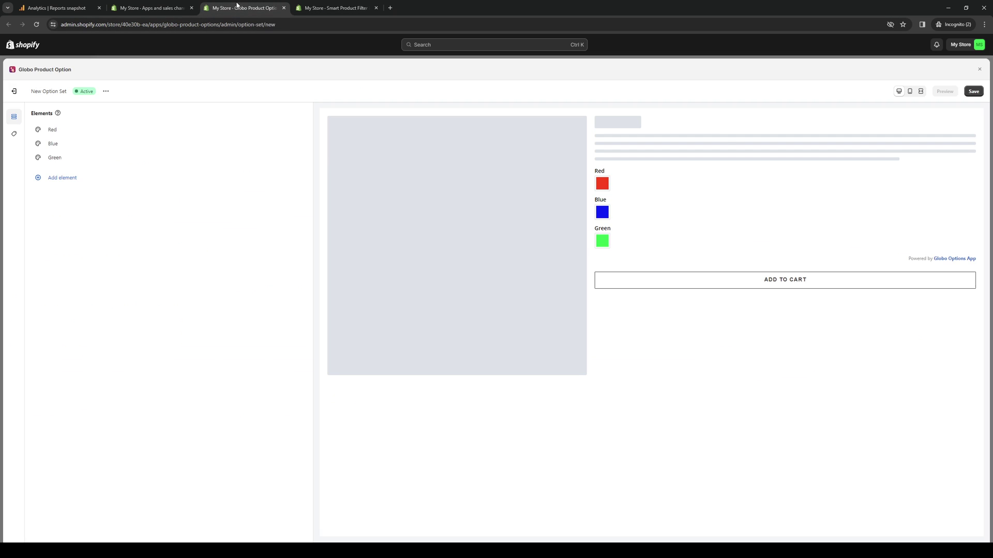